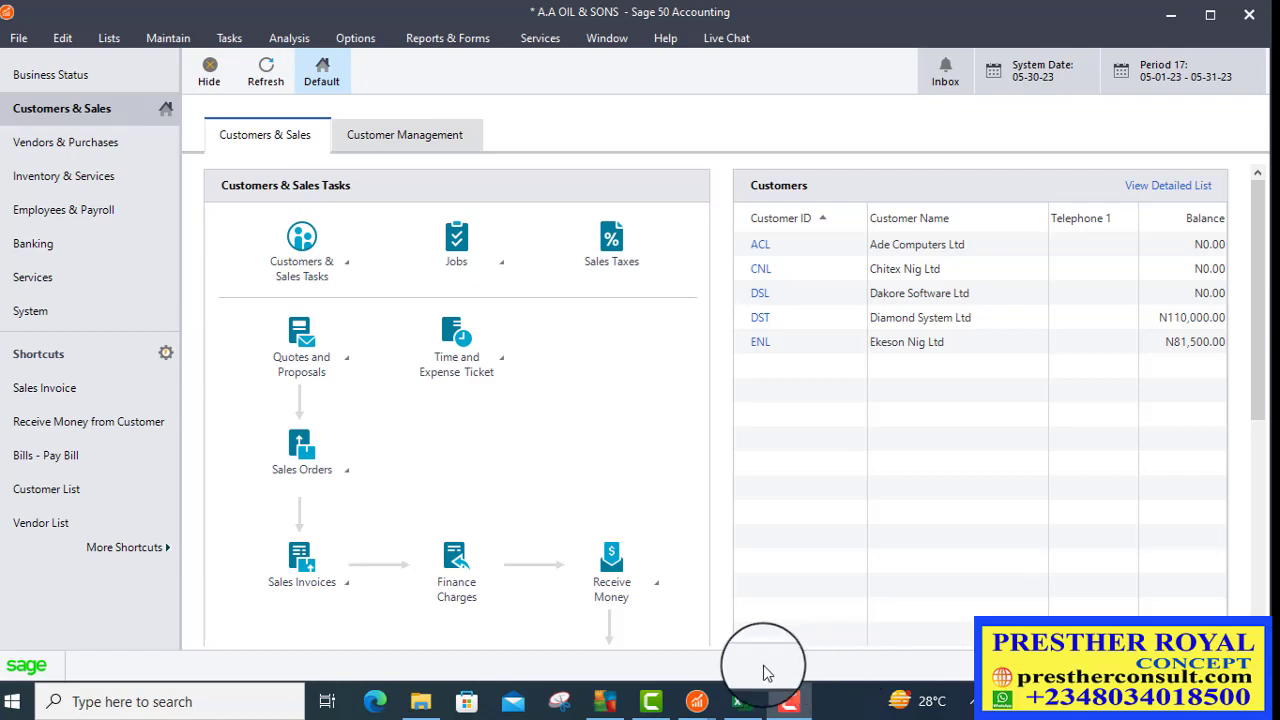
Step: Switch to the Excel case study and change the heading in B266 to "HOW TO POST VENDOR'S CREDIT MEMO (Purchases Return)"
left_click(740, 703)
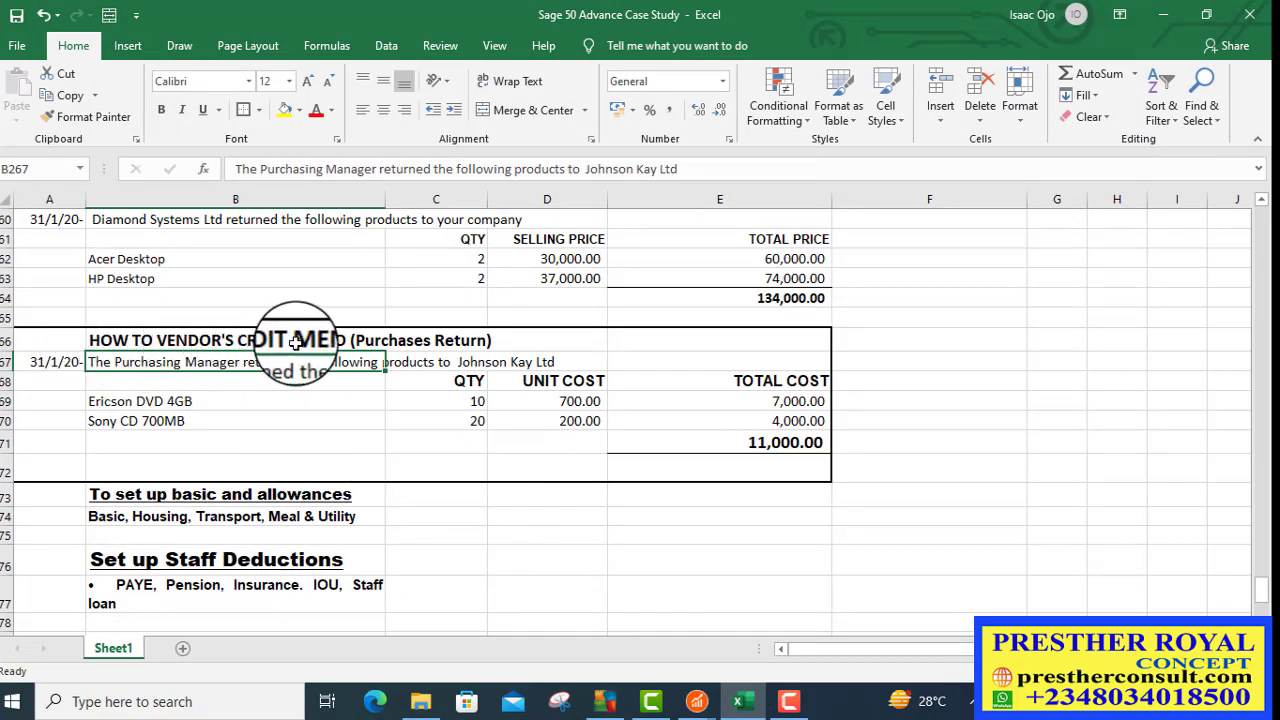
left_click(390, 340)
left_click(283, 169)
type("post")
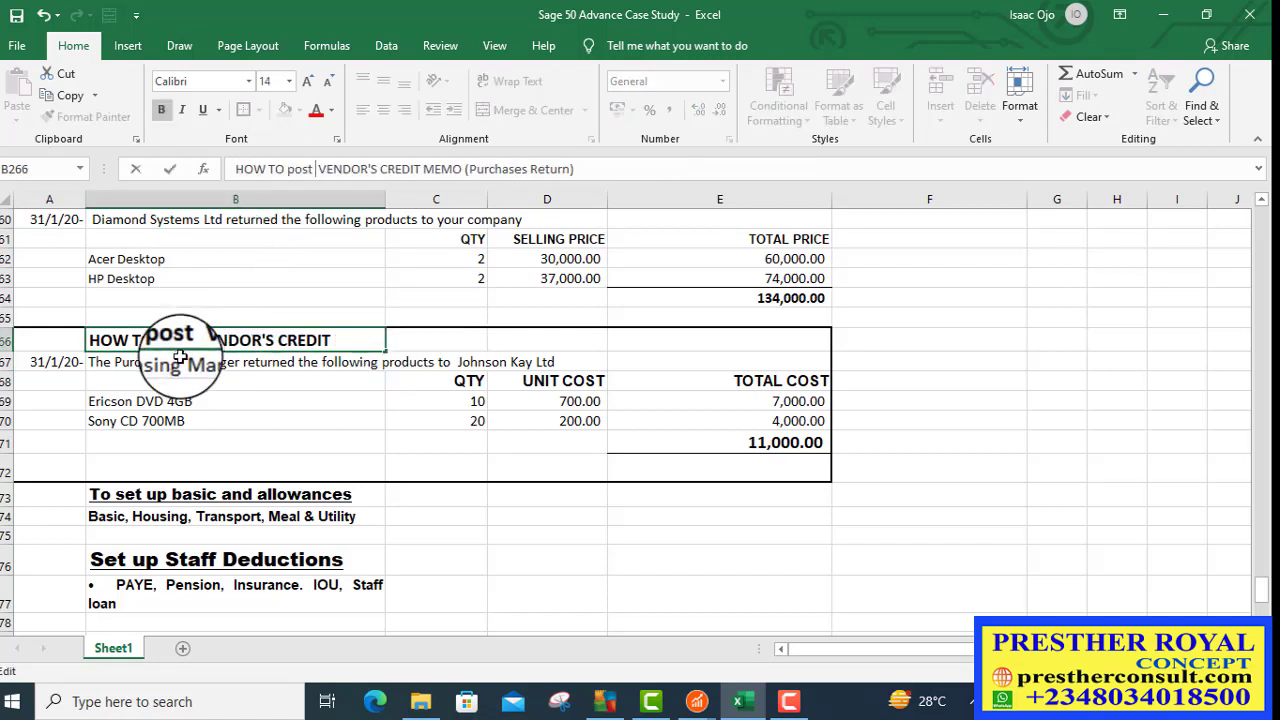
key("BackSpace")
key("BackSpace")
key("BackSpace")
key("BackSpace")
key("BackSpace")
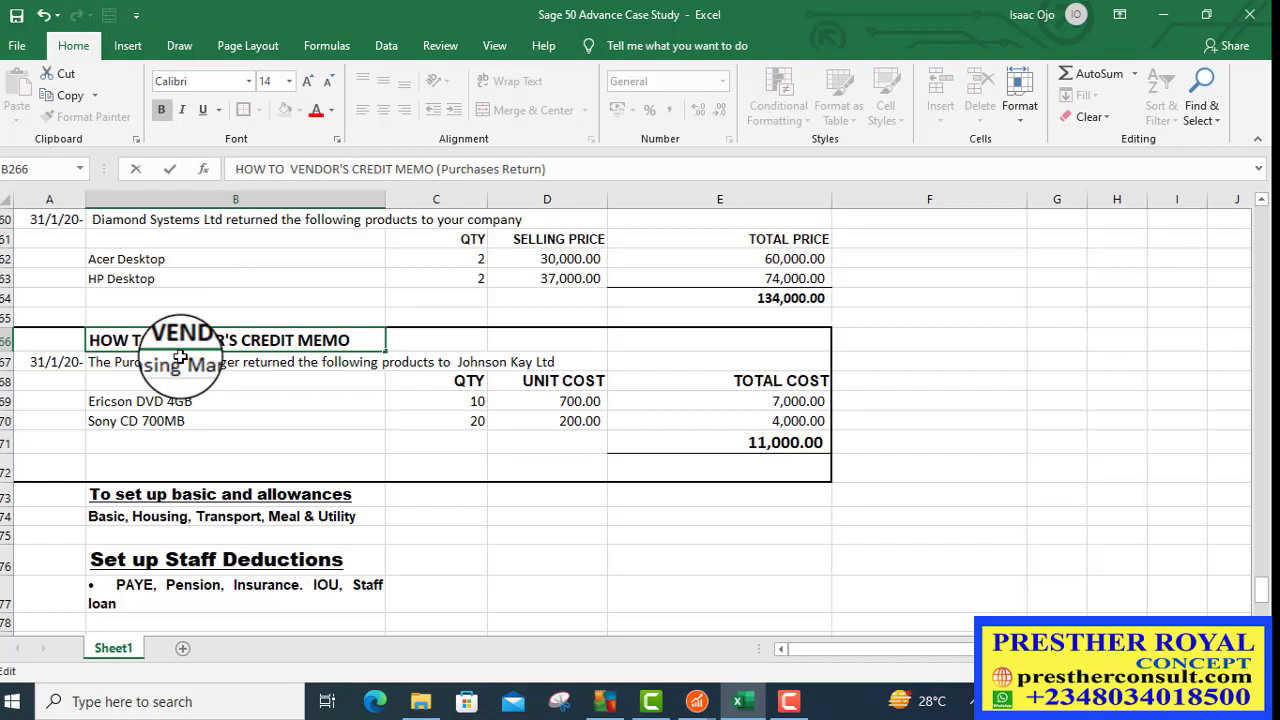
type("POST")
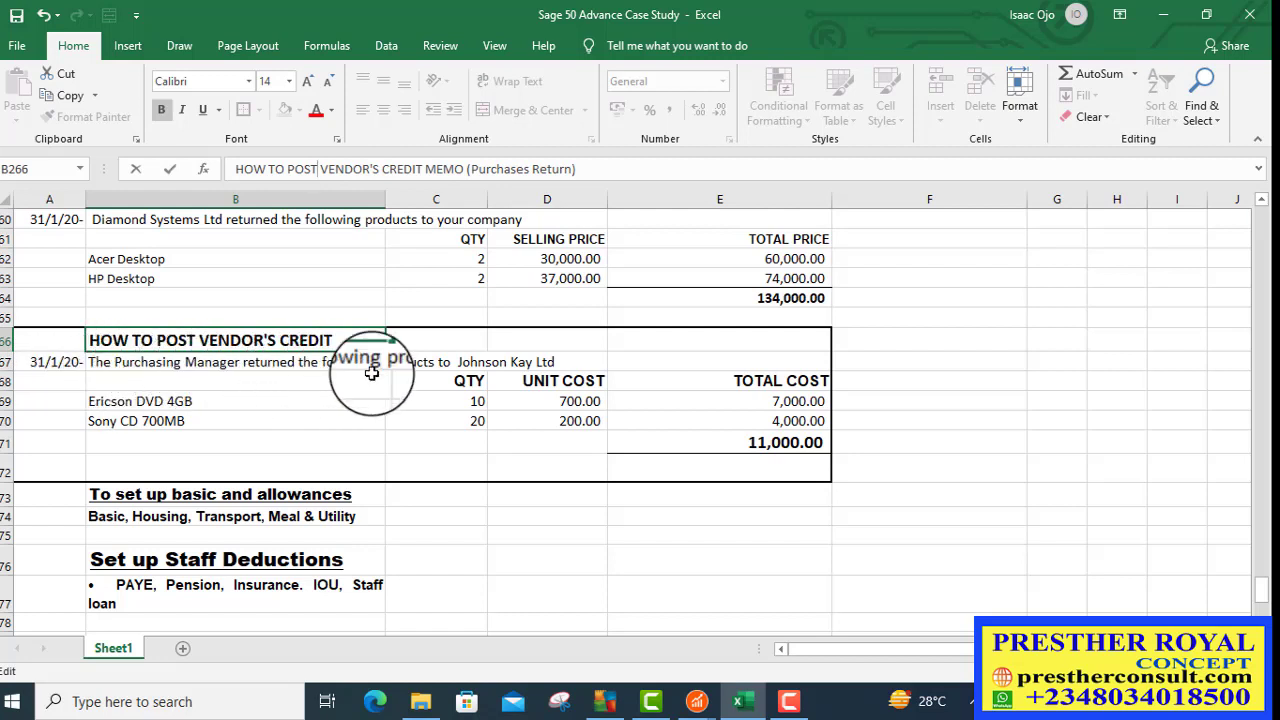
left_click(508, 362)
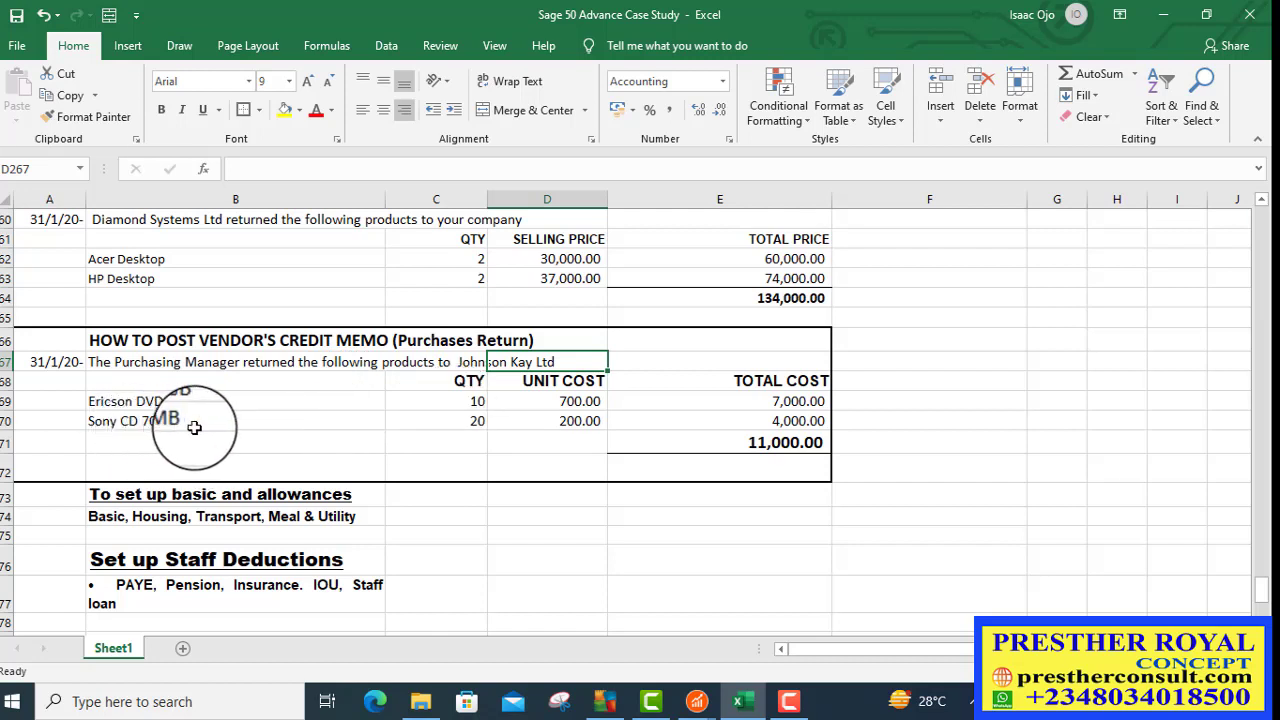
left_click(440, 426)
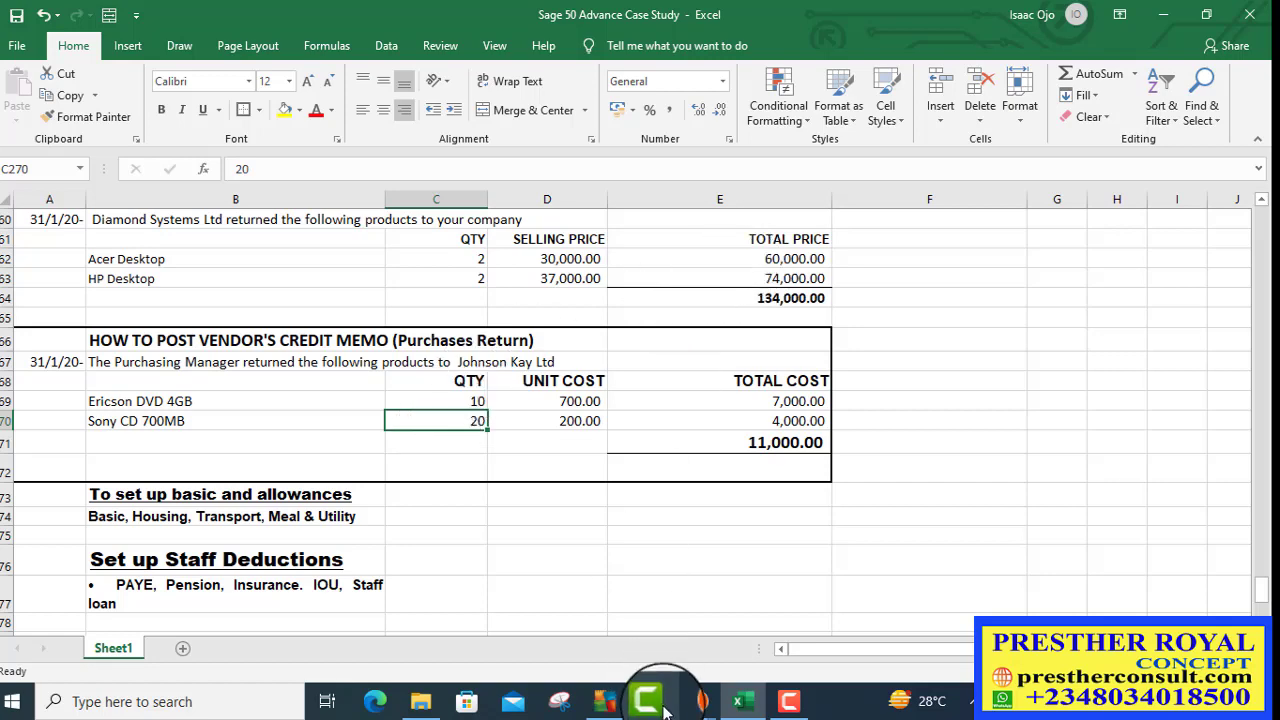
Step: Switch to Sage 50 and view the Inventory Stock Status Report for the quantities on hand, then close the report windows
mouse_move(693, 708)
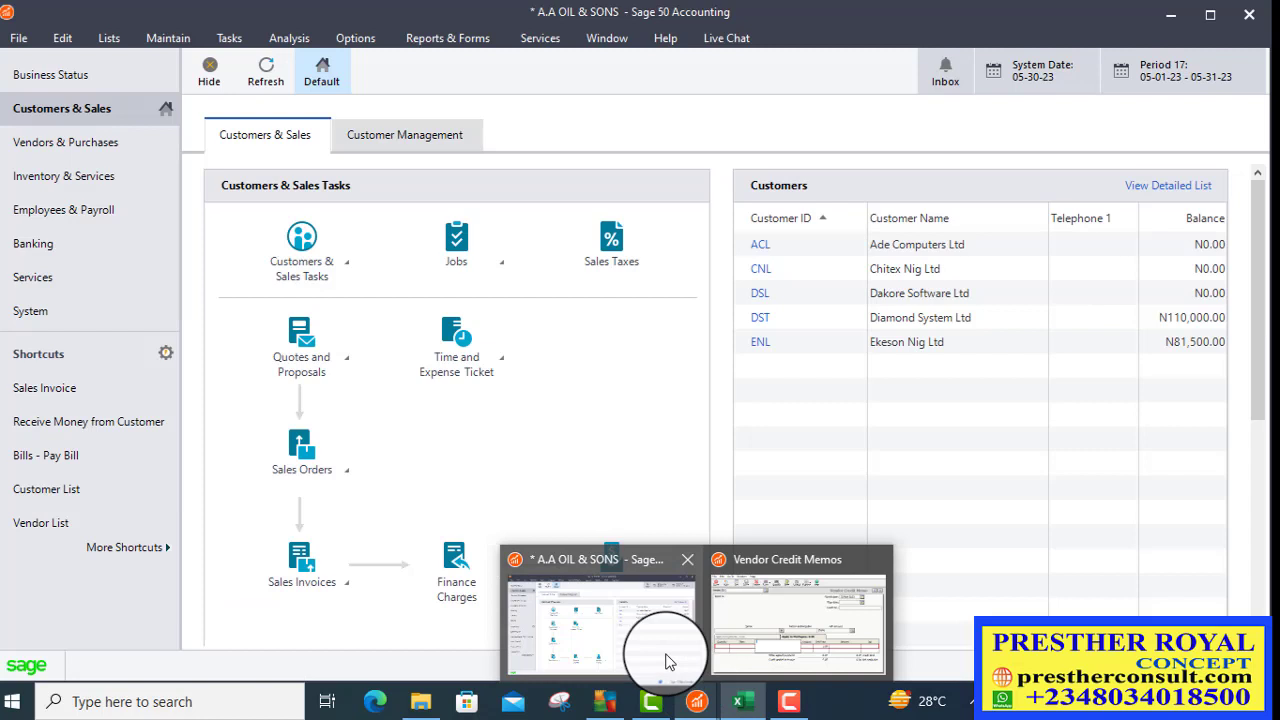
left_click(668, 660)
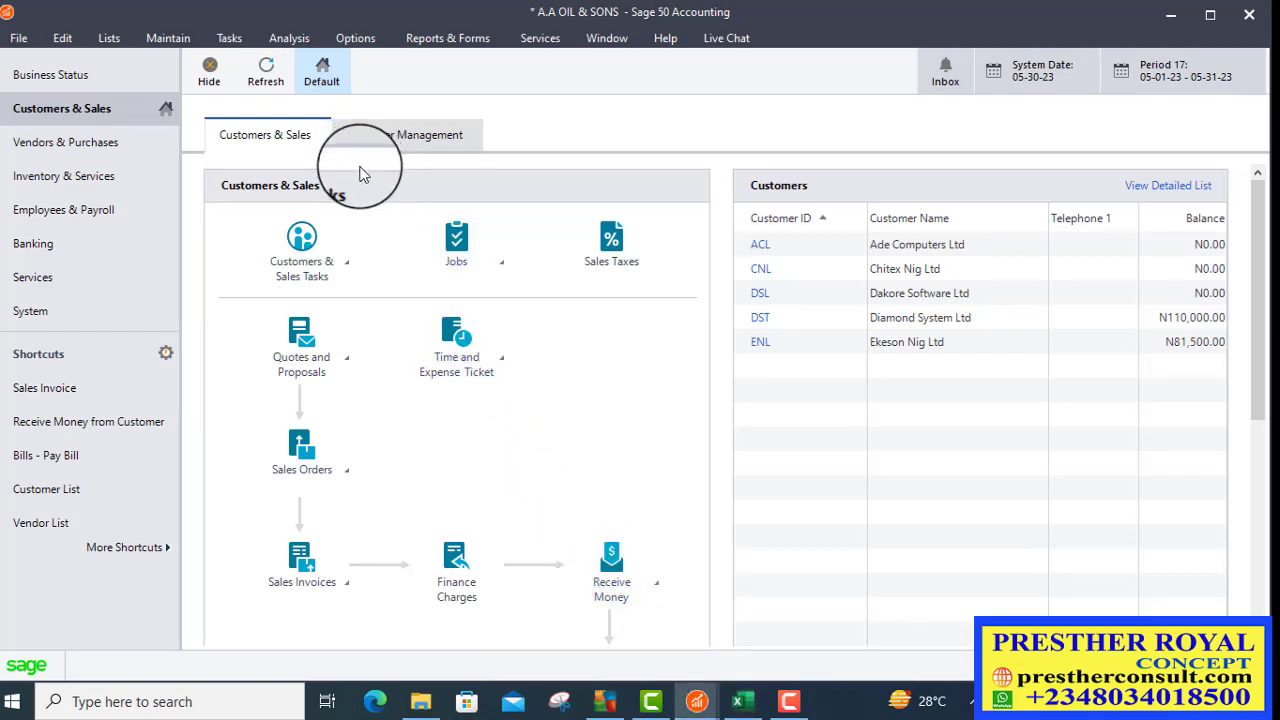
left_click(467, 44)
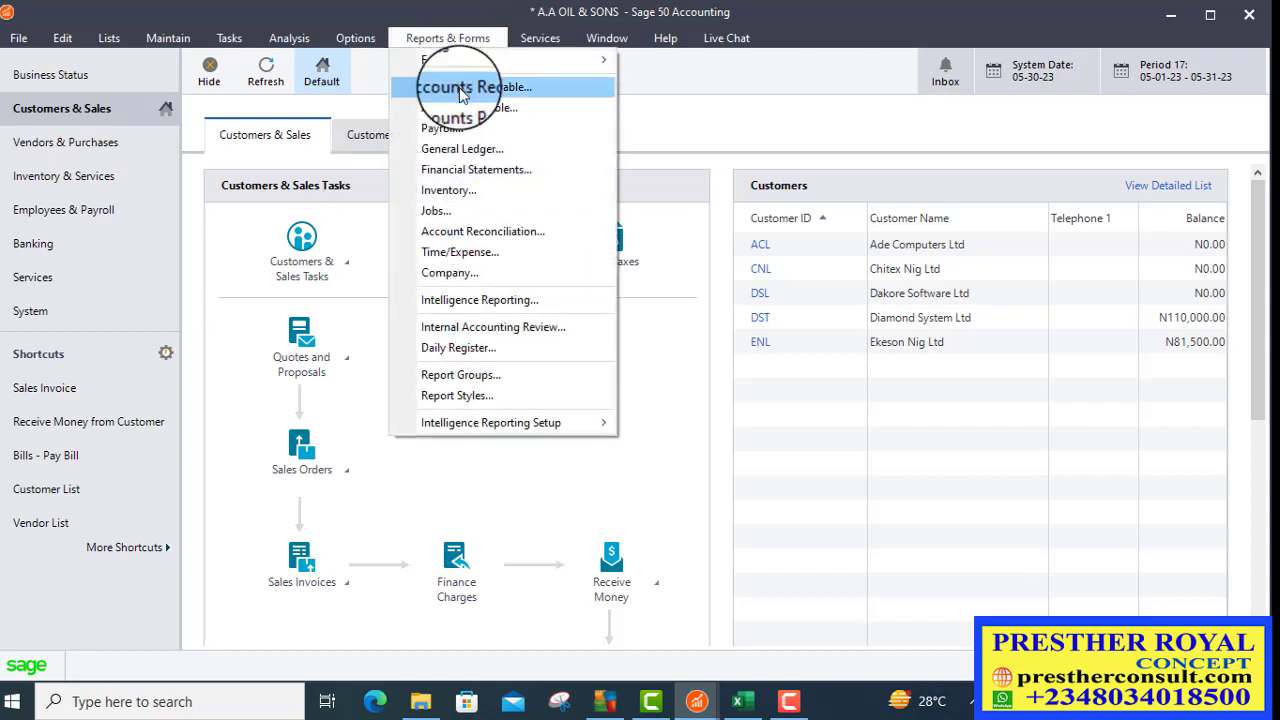
left_click(460, 200)
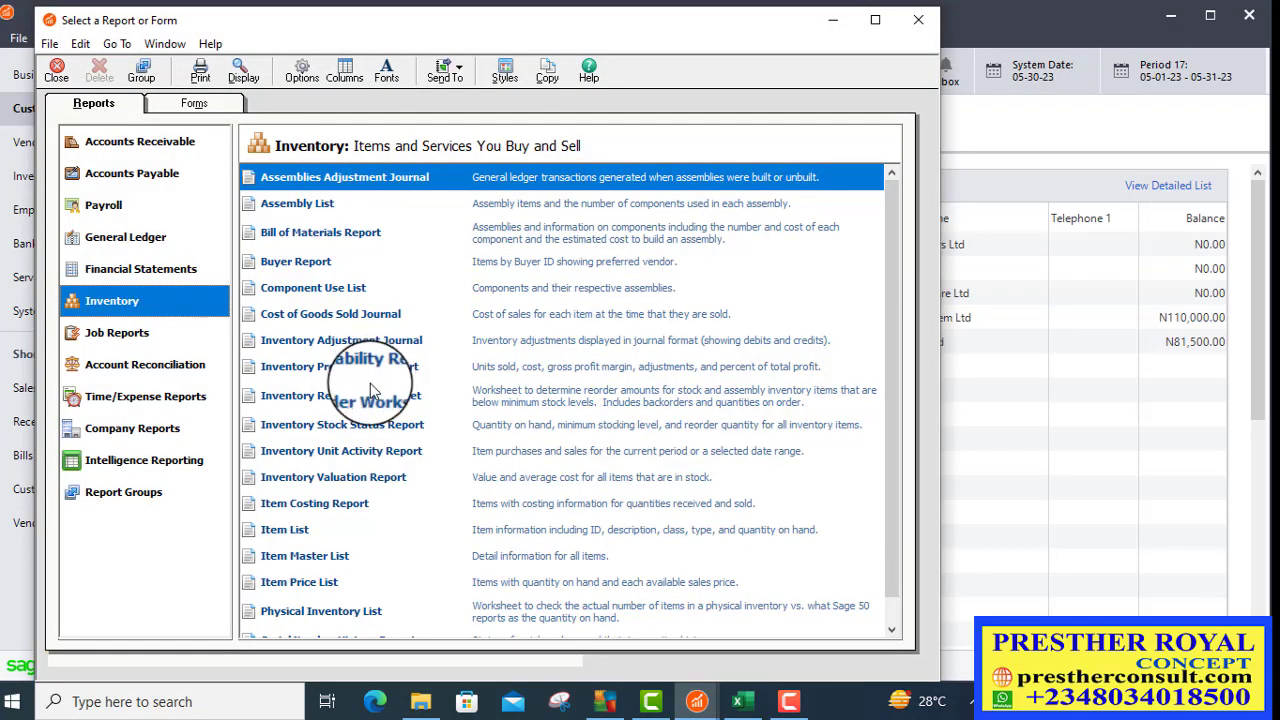
double_click(350, 432)
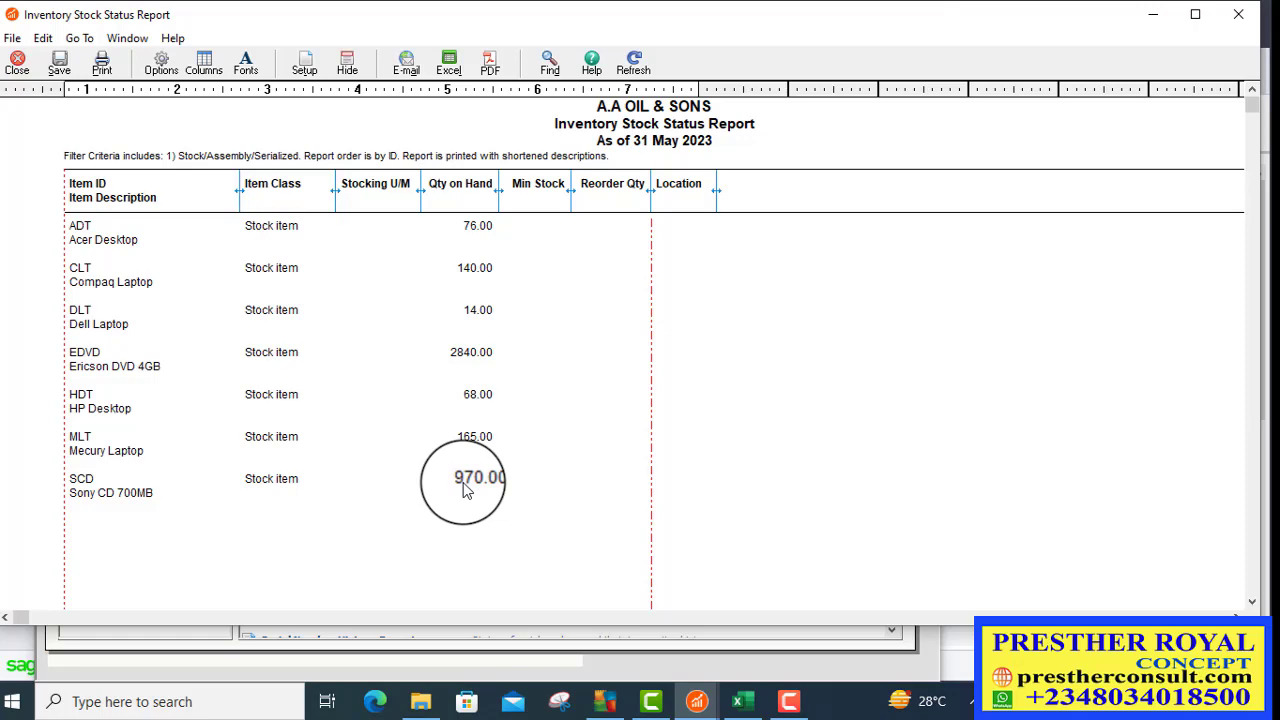
left_click(17, 63)
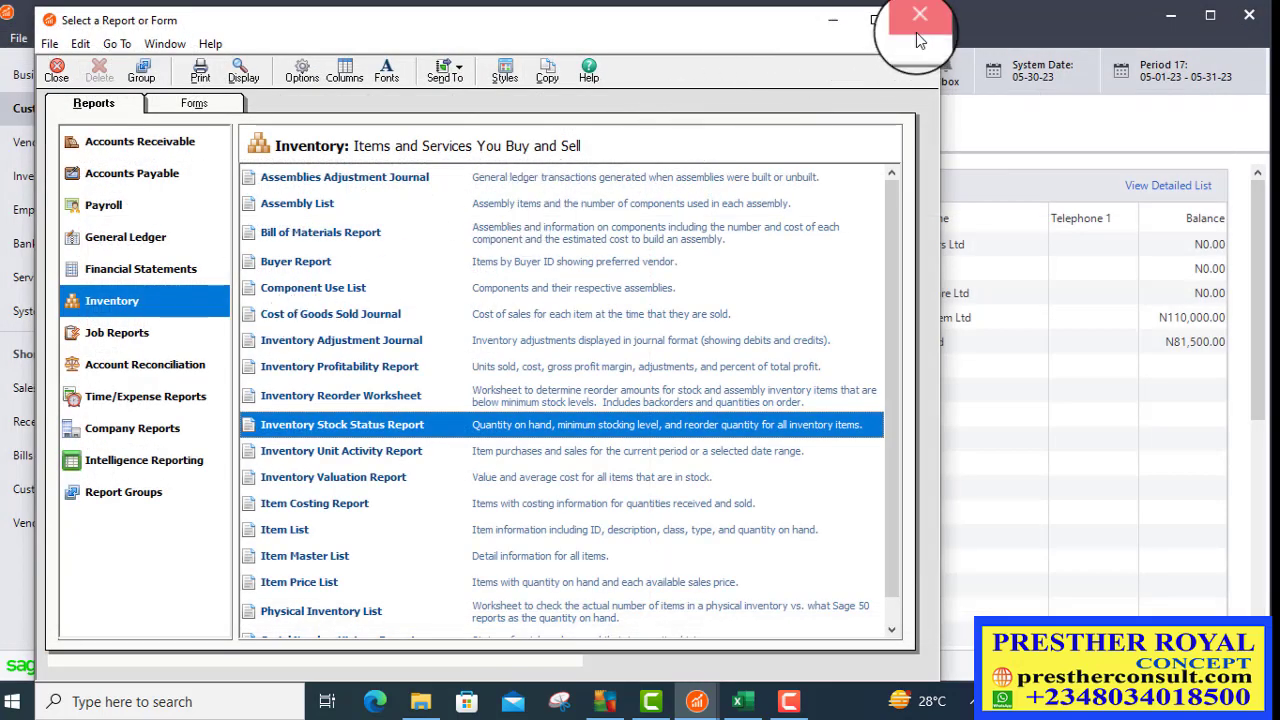
left_click(918, 19)
Step: Start a vendor credit memo for Johnson Kay Ltd (JKL), checking the vendor in the Excel case study
left_click(228, 38)
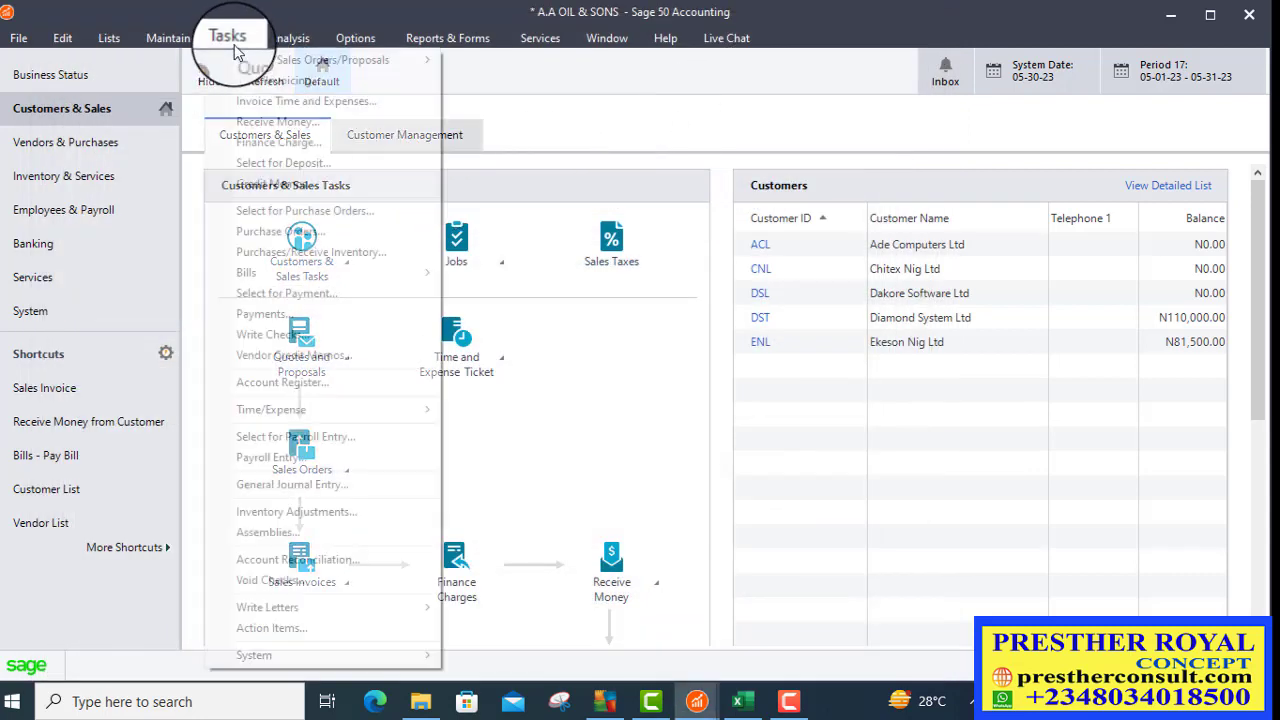
left_click(264, 357)
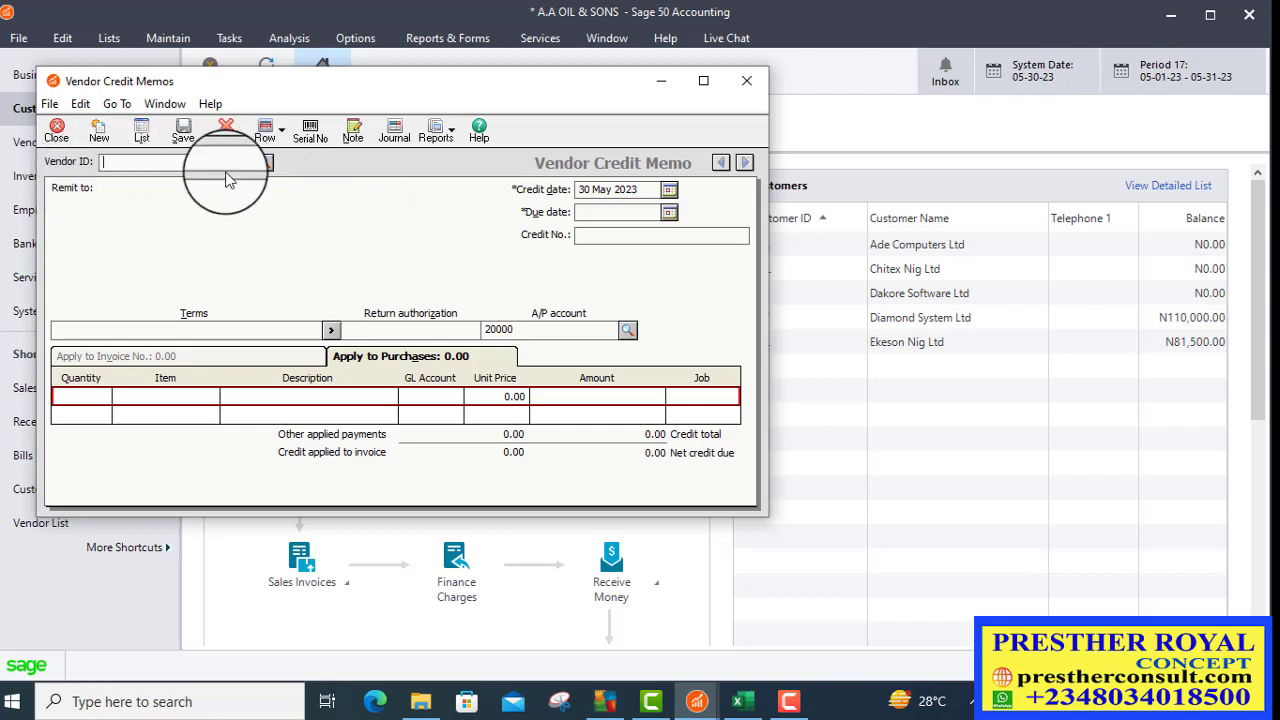
left_click(264, 163)
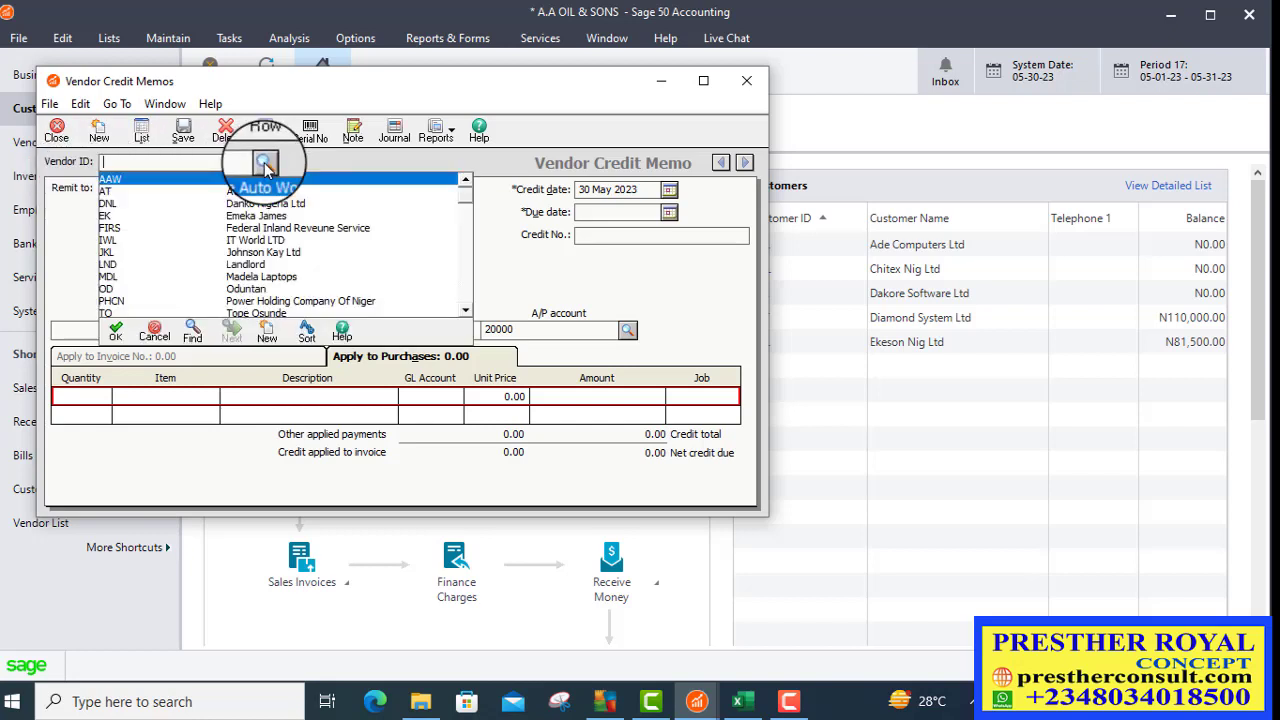
left_click(738, 702)
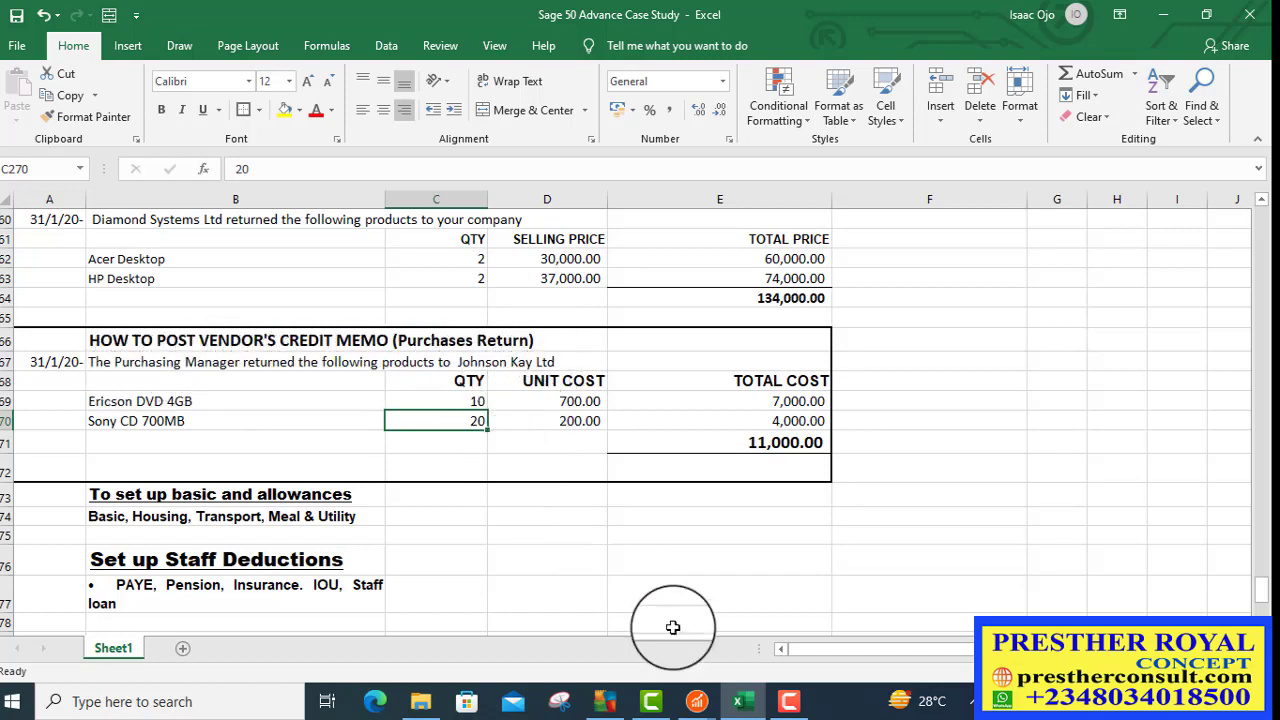
left_click(737, 697)
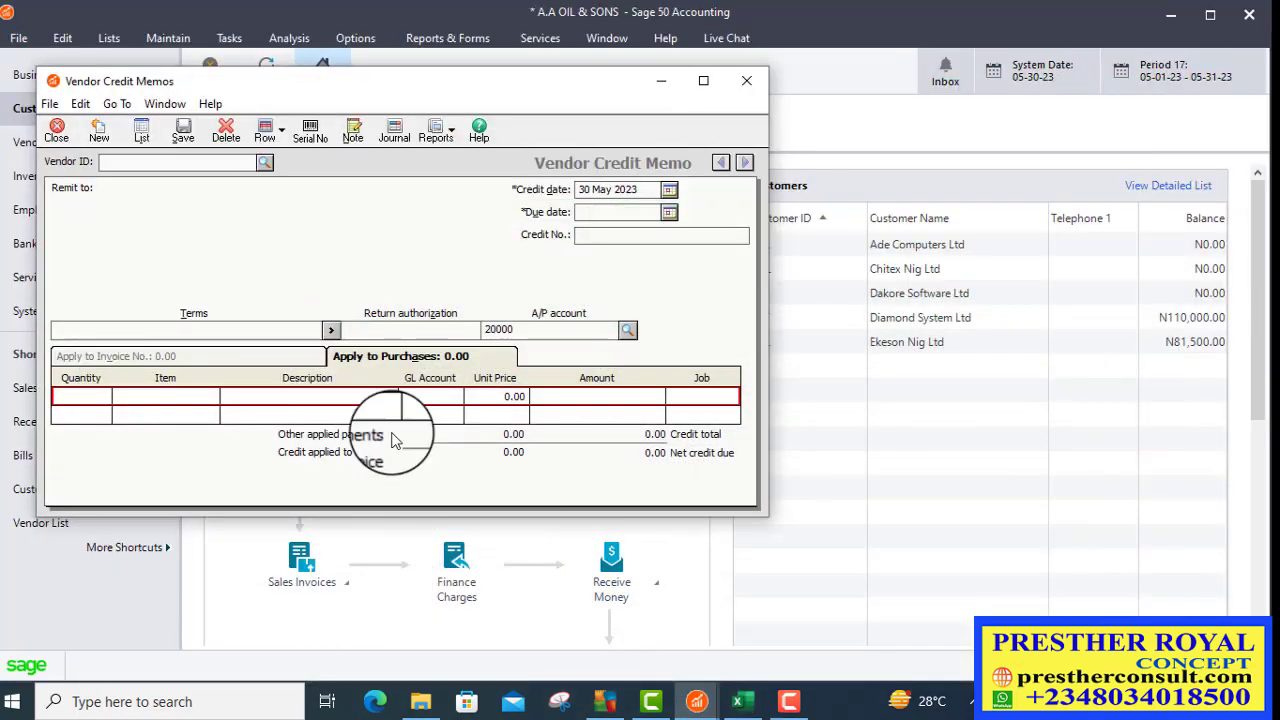
left_click(264, 162)
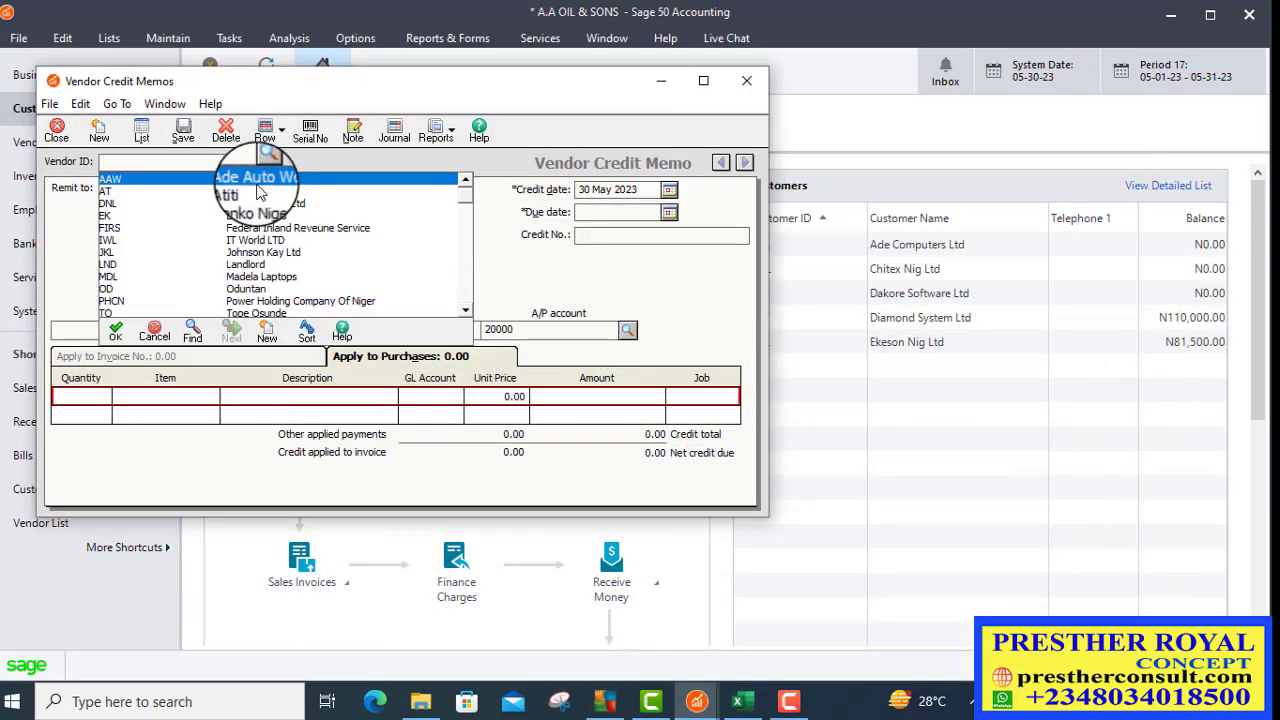
double_click(250, 252)
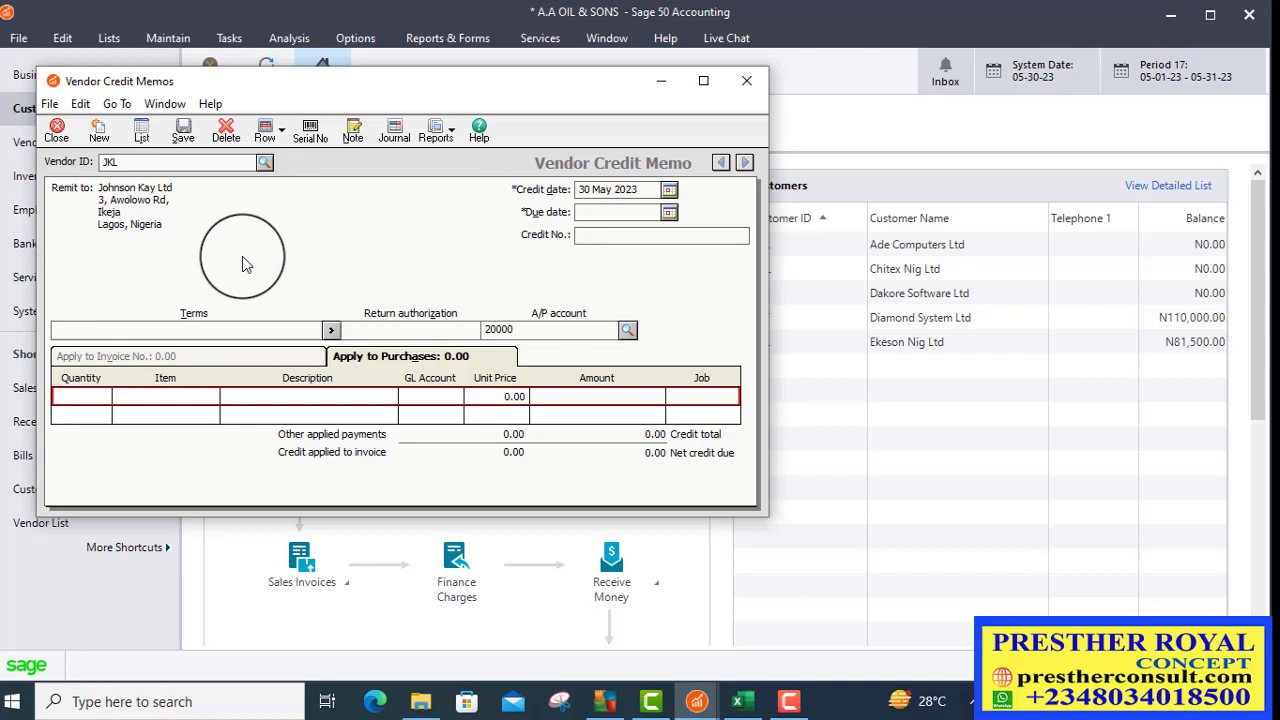
Step: Set the memo's credit date to 31 May 2023 and its credit number to 003
left_click(674, 196)
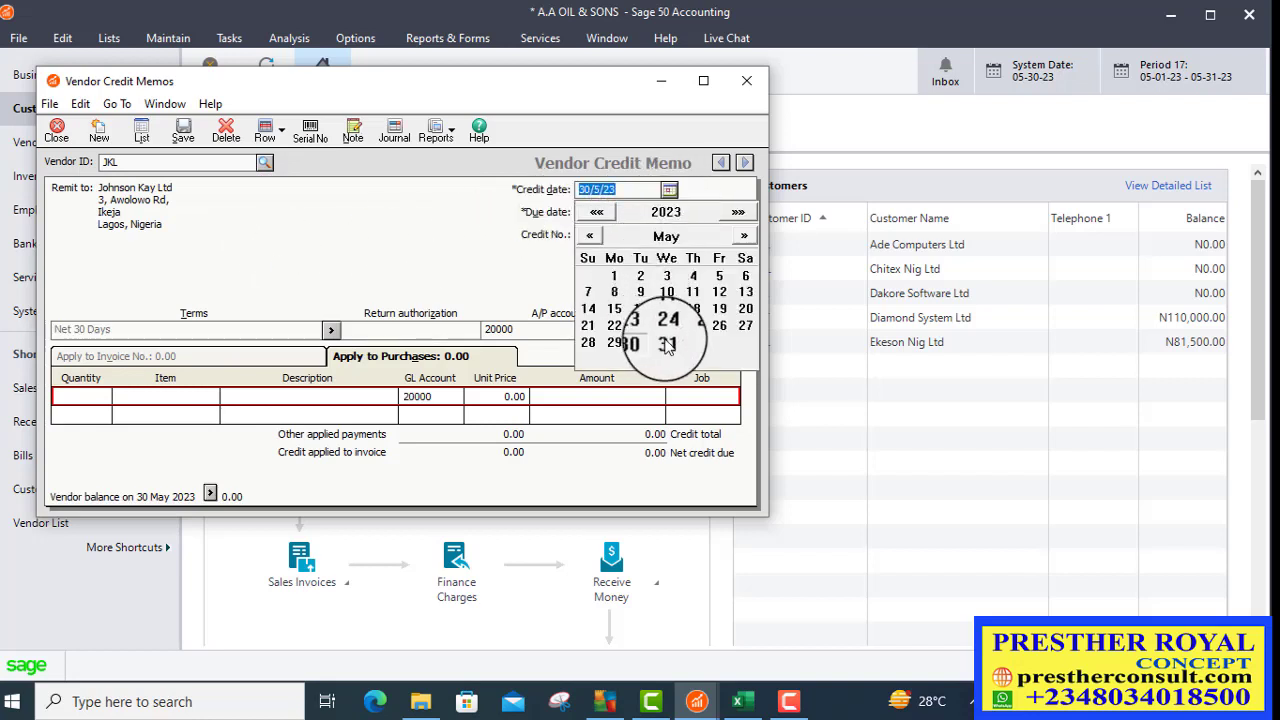
left_click(669, 344)
left_click(613, 232)
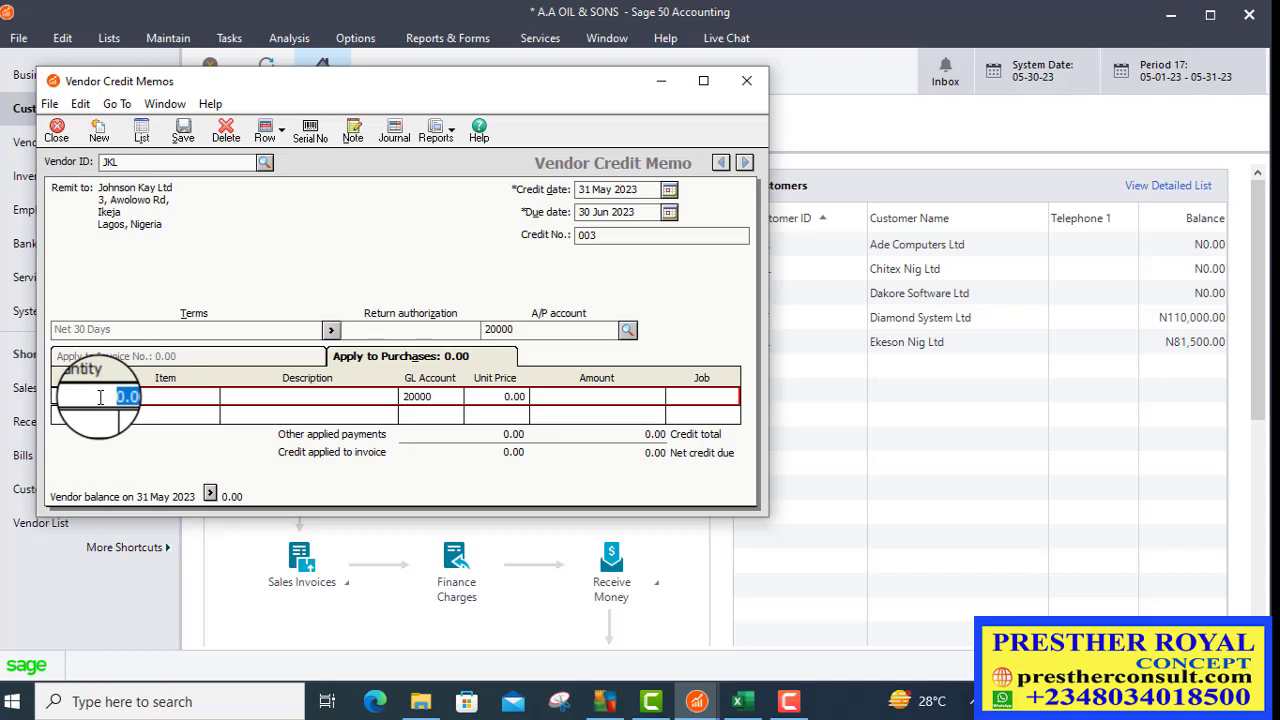
Step: Add a purchase return line for 10 units of Ericson DVD 4GB (EDVD)
type("0")
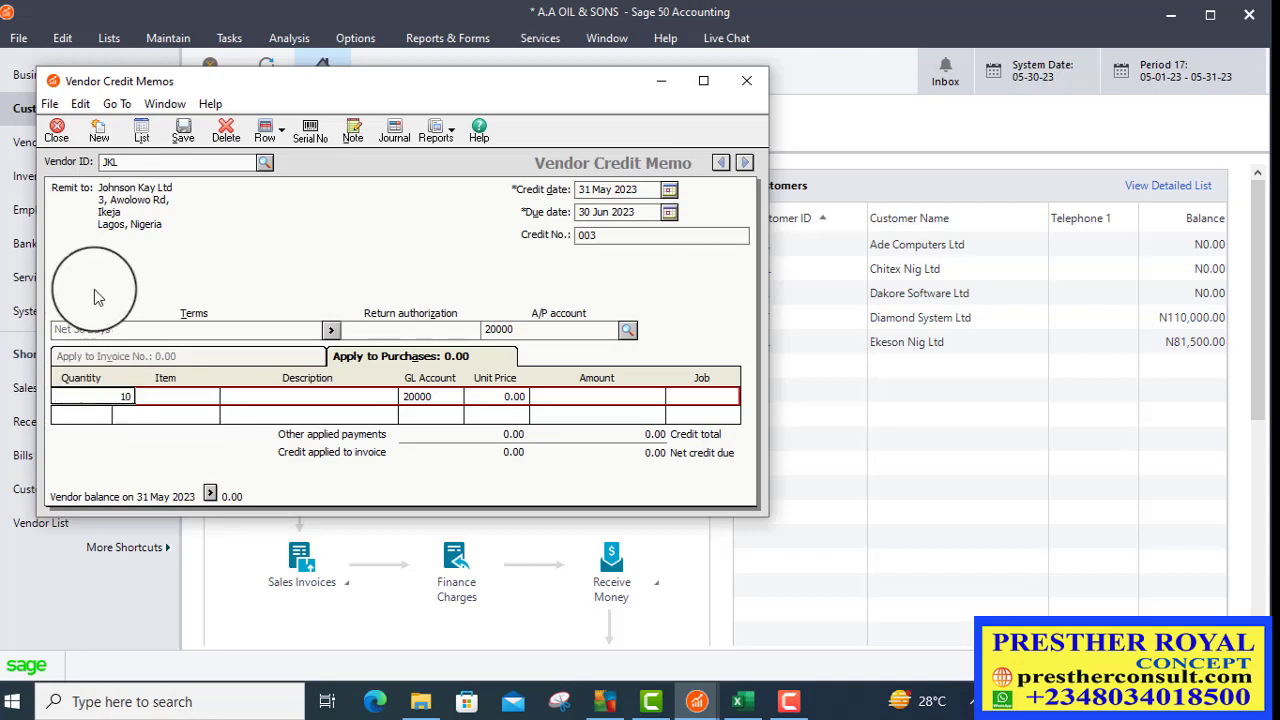
left_click(183, 400)
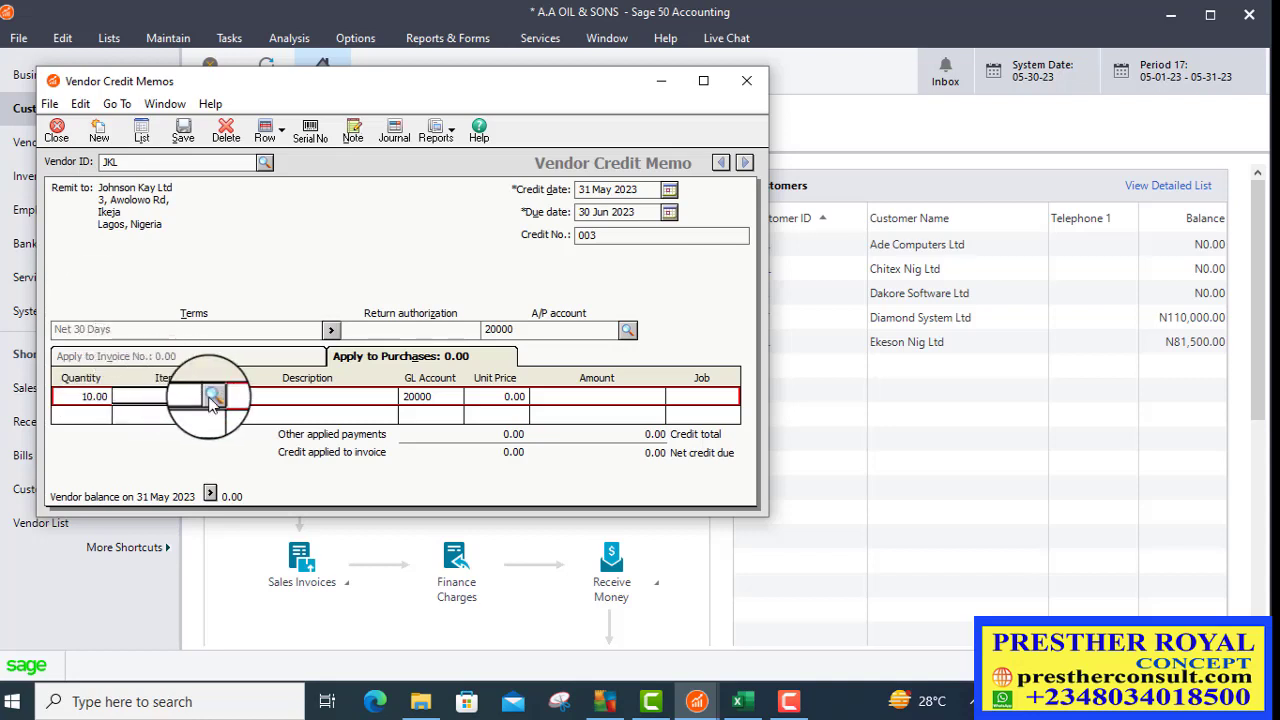
left_click(212, 397)
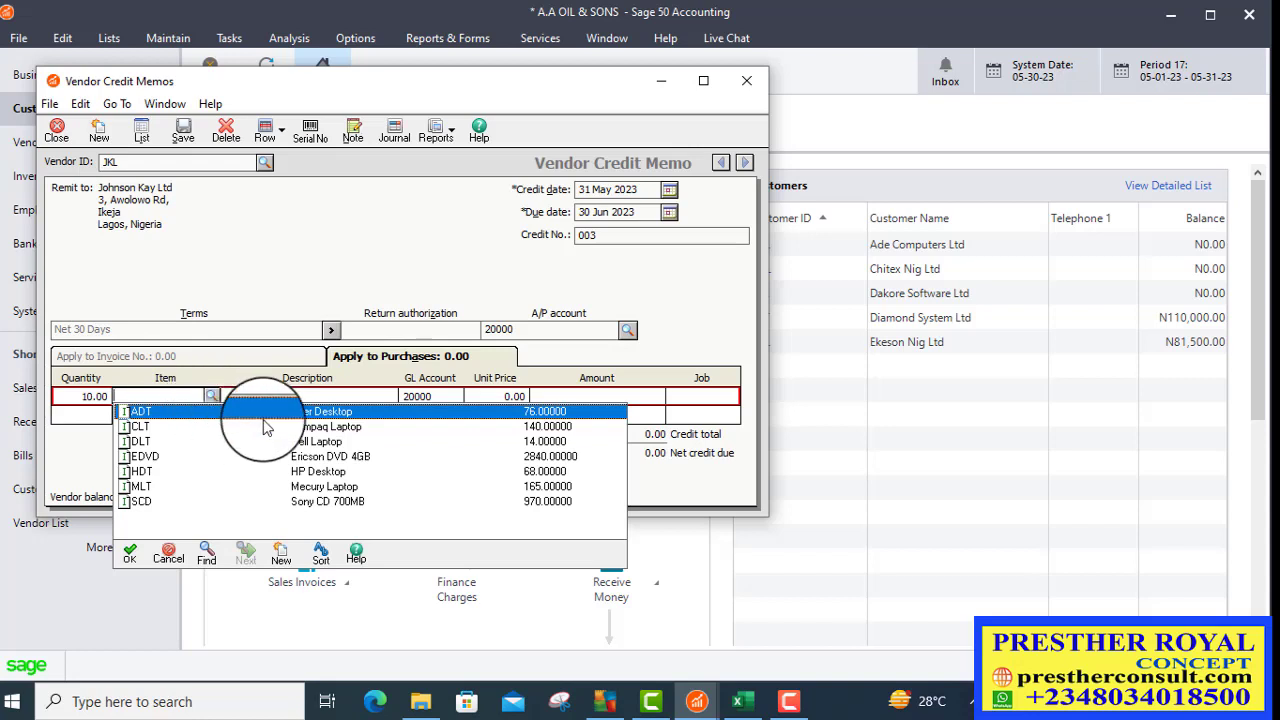
double_click(330, 456)
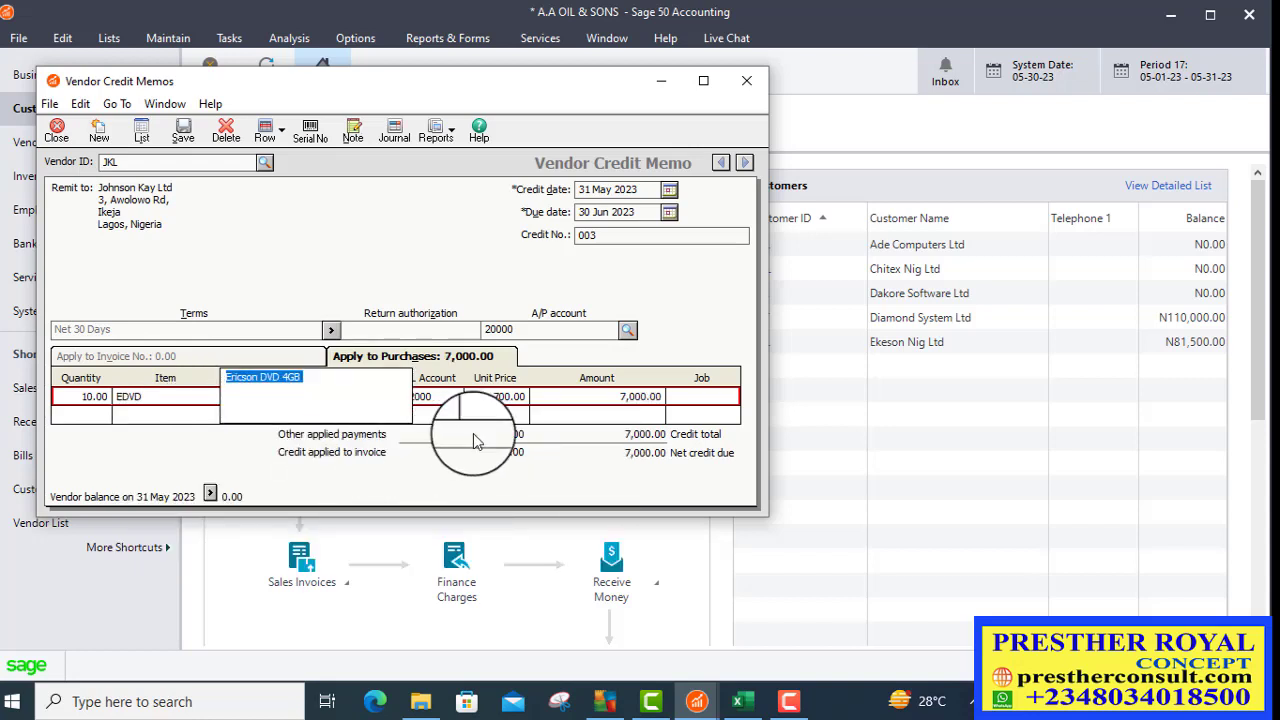
Step: Add a second return line for 20 units of Sony CD 700MB (SCD)
left_click(100, 414)
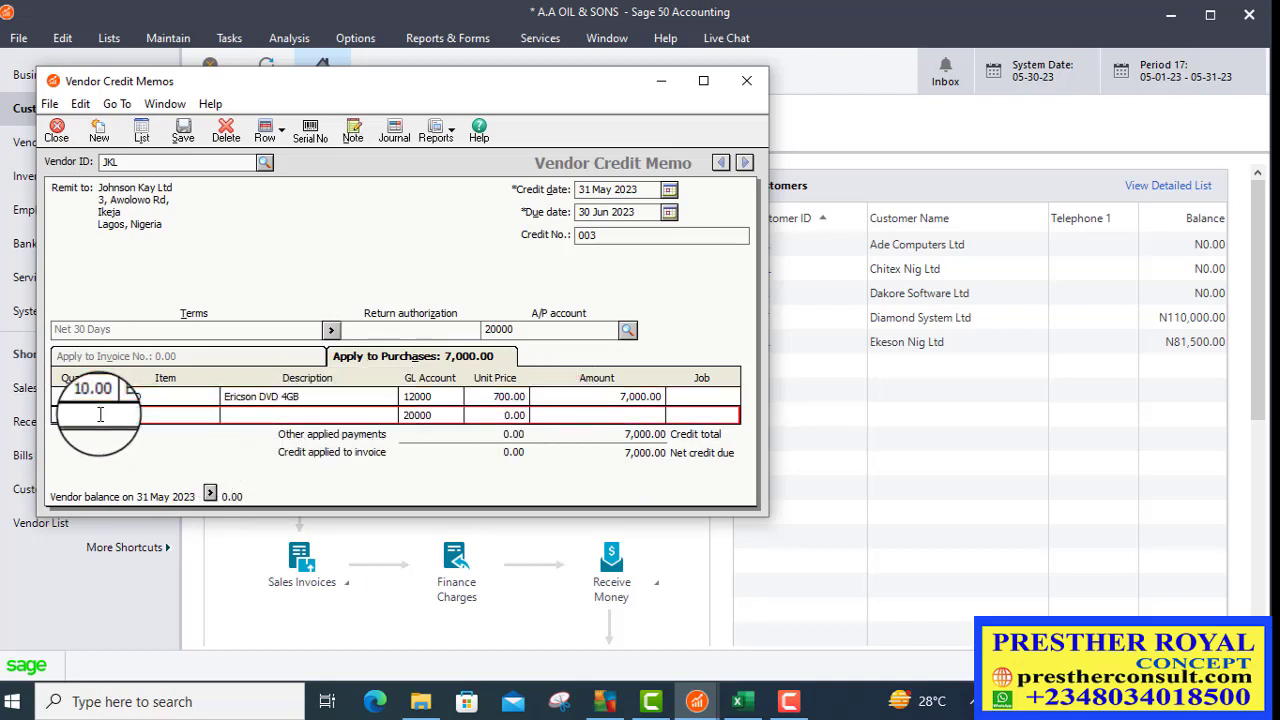
type("20")
key("Tab")
left_click(211, 415)
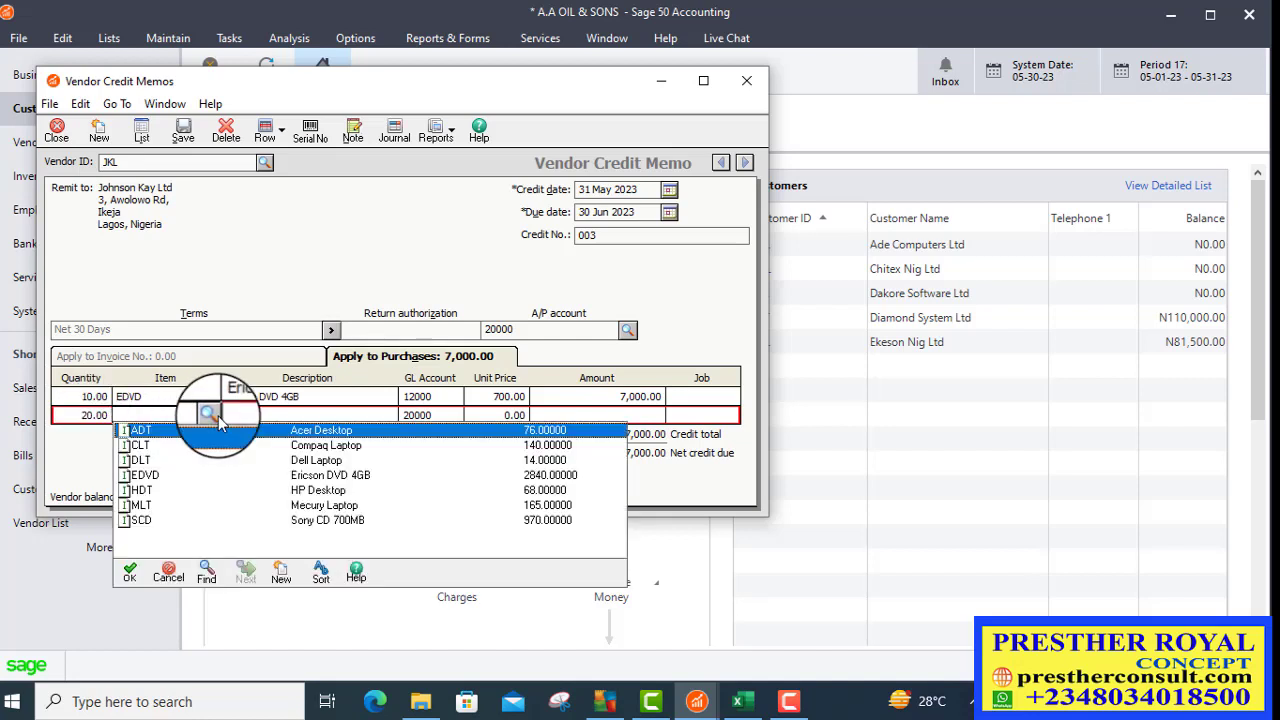
double_click(302, 530)
left_click(452, 414)
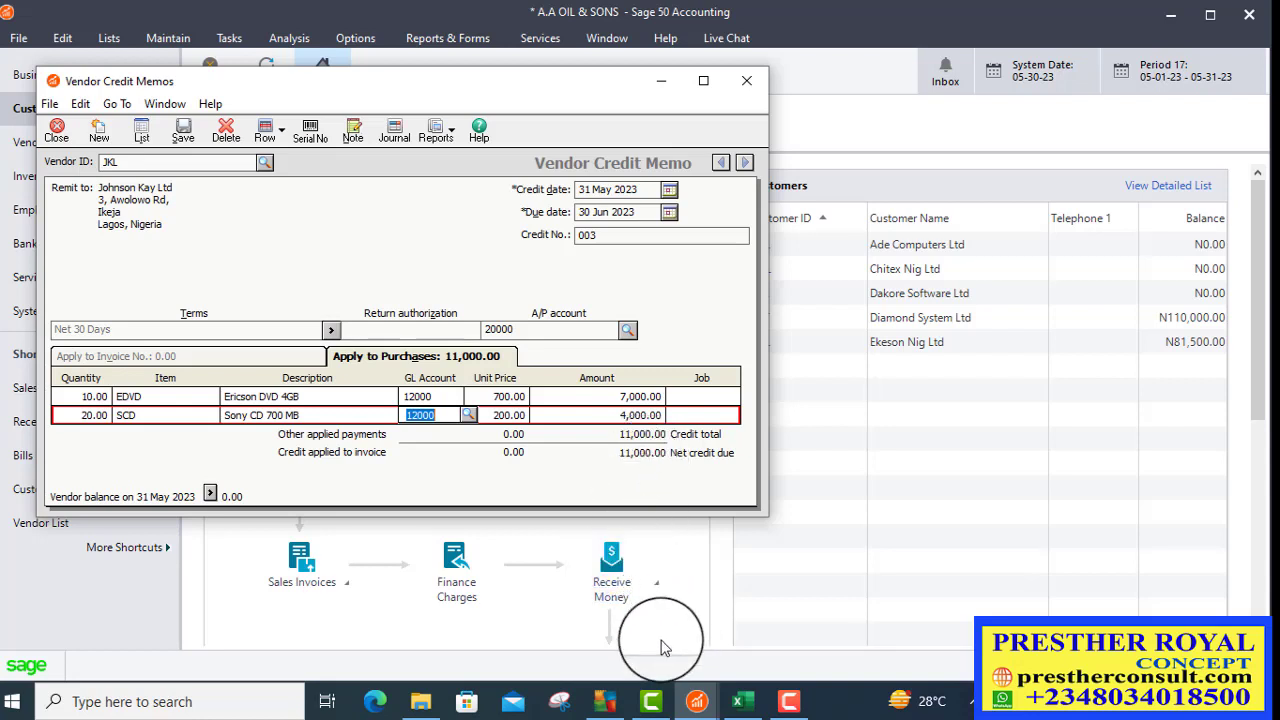
Step: Save the vendor credit memo and minimize its window
mouse_move(698, 706)
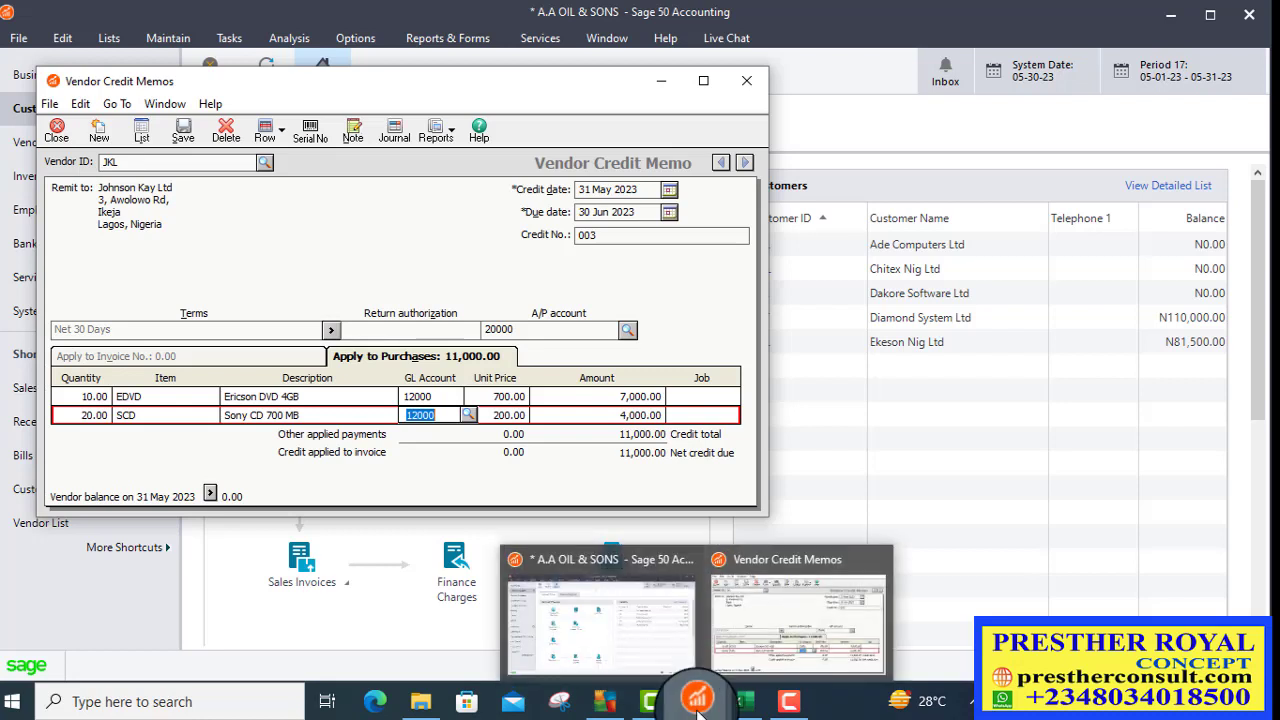
left_click(183, 138)
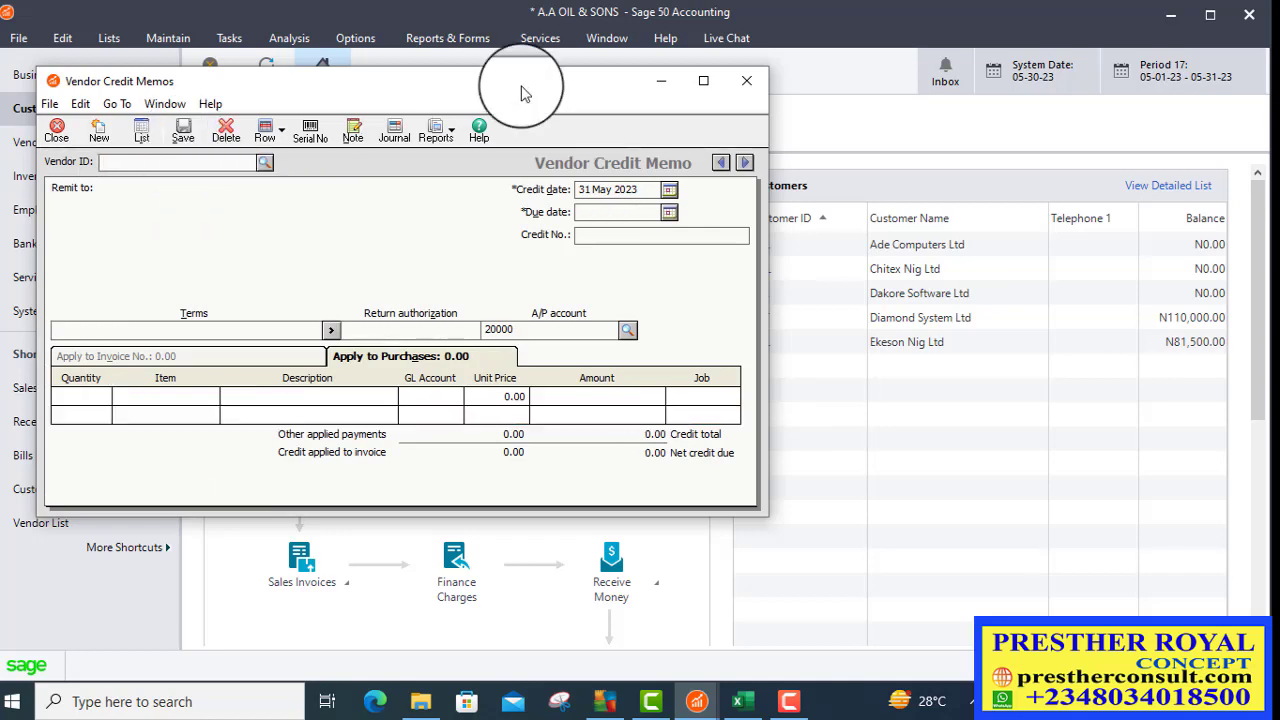
left_click(663, 84)
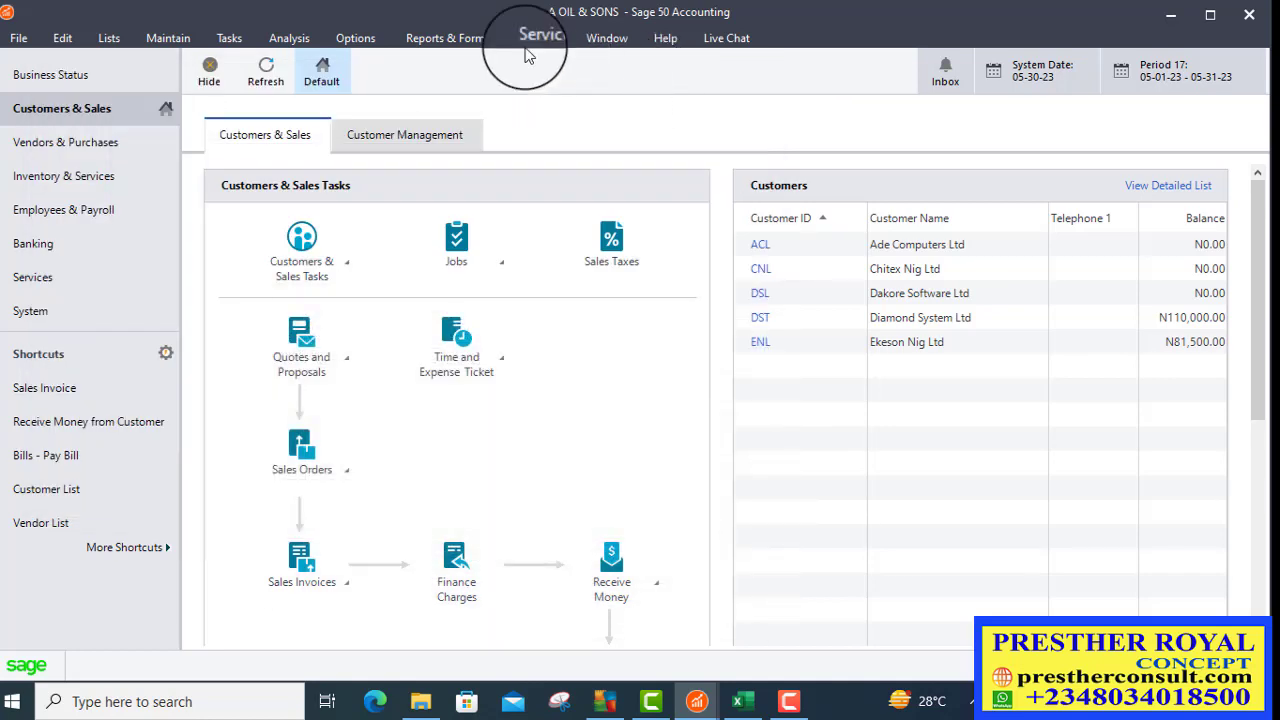
Step: Reopen the Inventory Stock Status Report to check the Ericson DVD and Sony CD quantities after the return, and close it
left_click(475, 43)
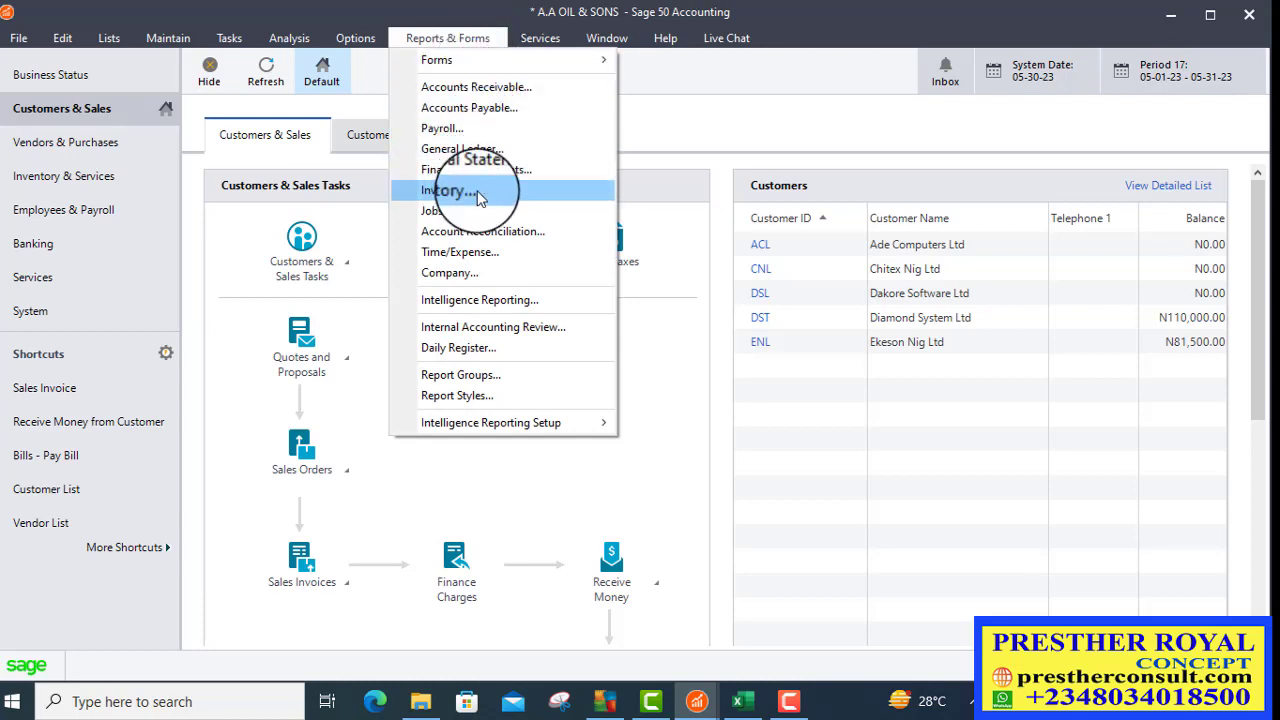
left_click(478, 198)
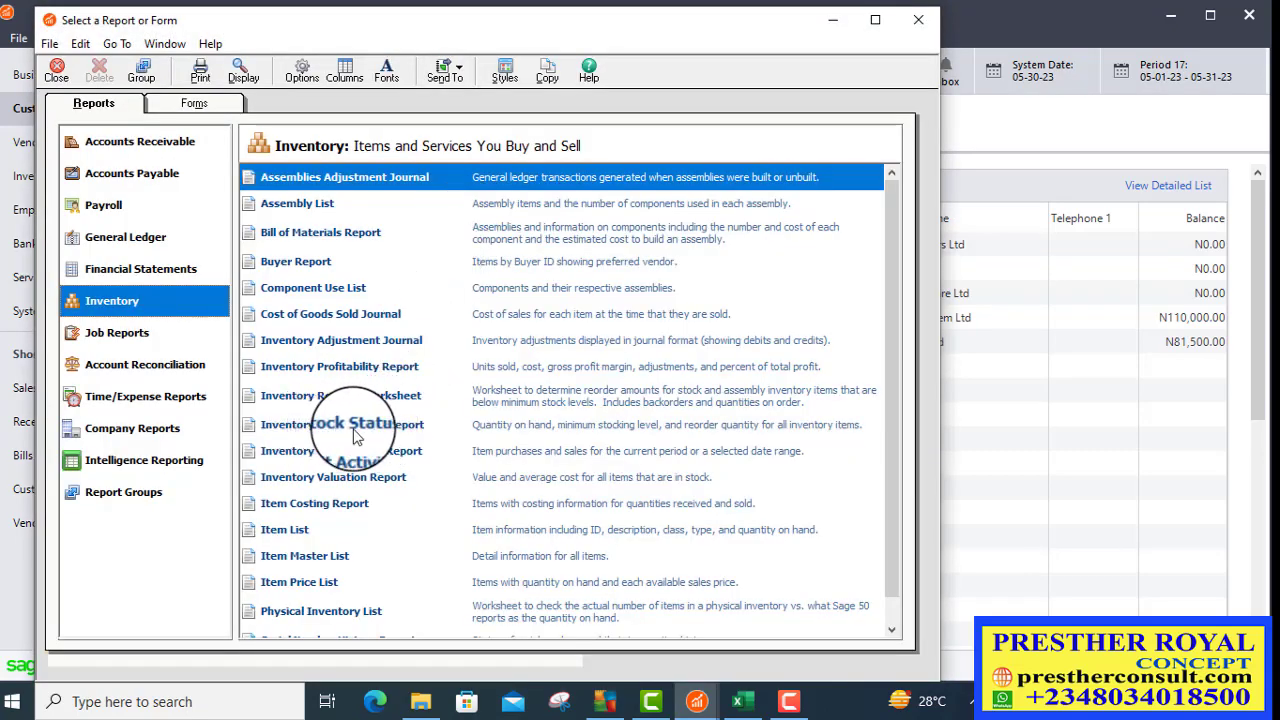
left_click(377, 430)
double_click(377, 428)
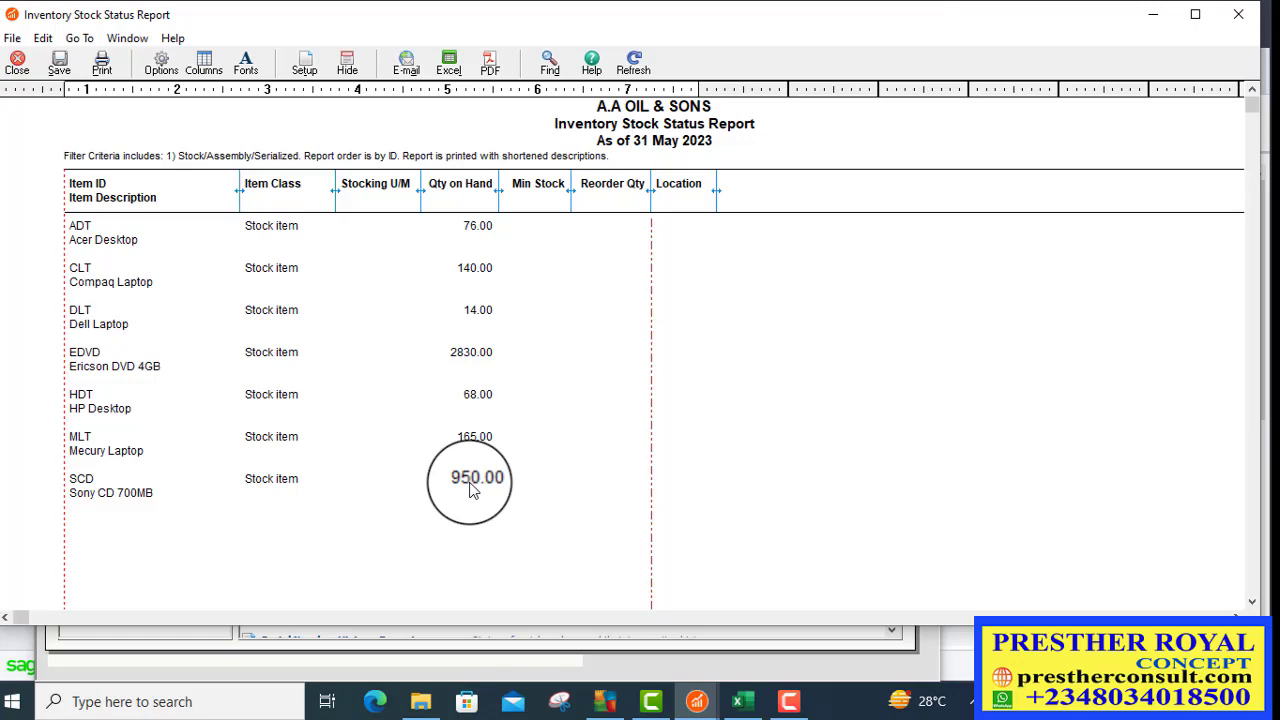
left_click(18, 62)
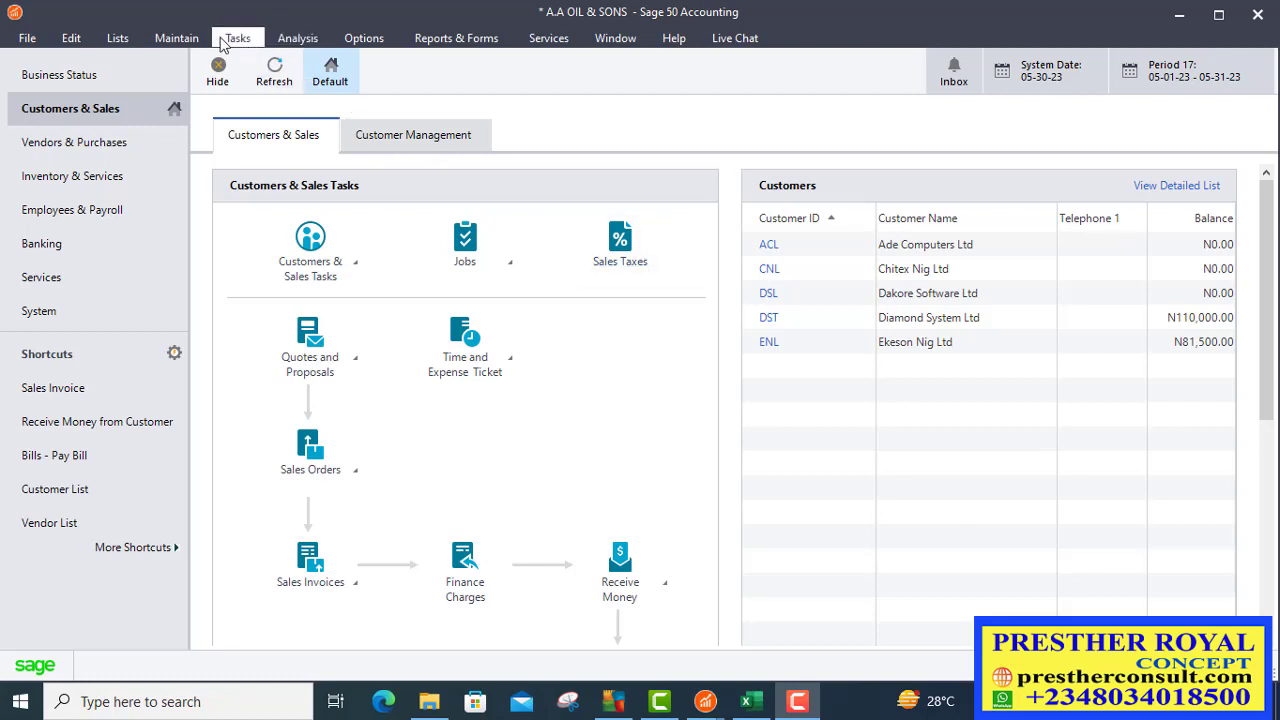
Step: Display the accounts payable Vendor Ledgers report to examine Johnson Kay Ltd's transactions, and close the report windows
left_click(447, 40)
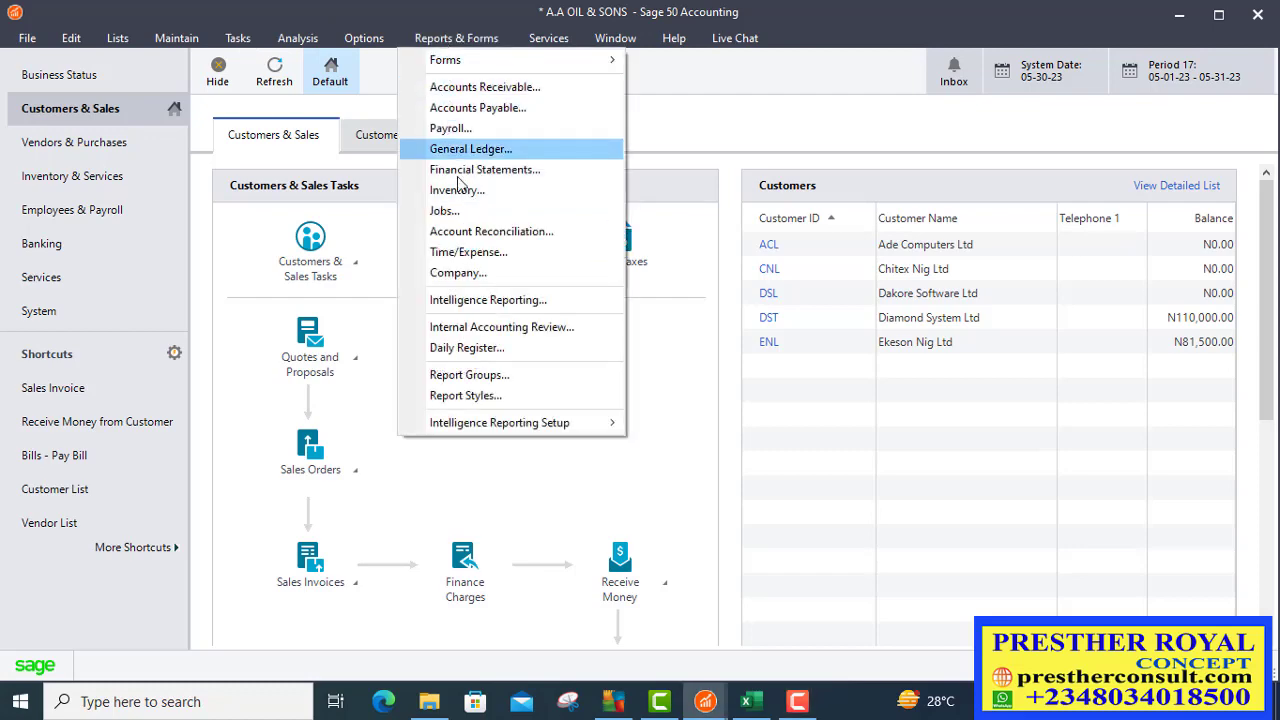
left_click(487, 113)
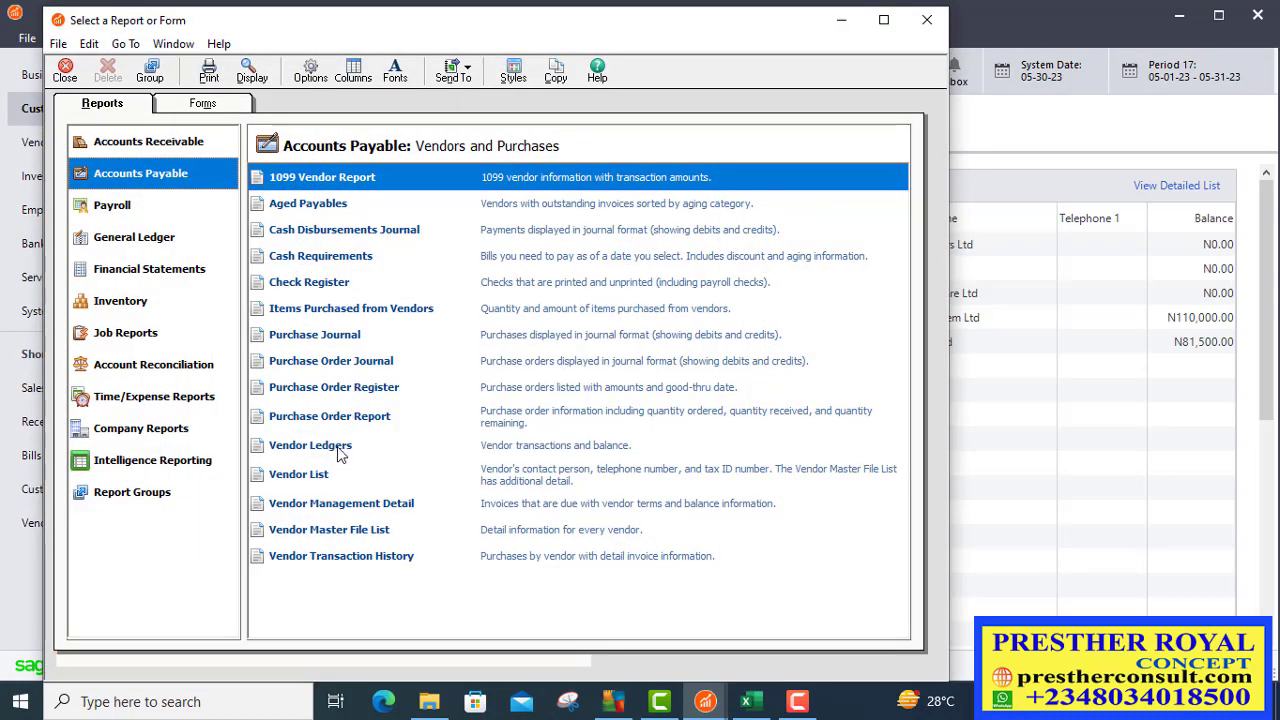
double_click(338, 452)
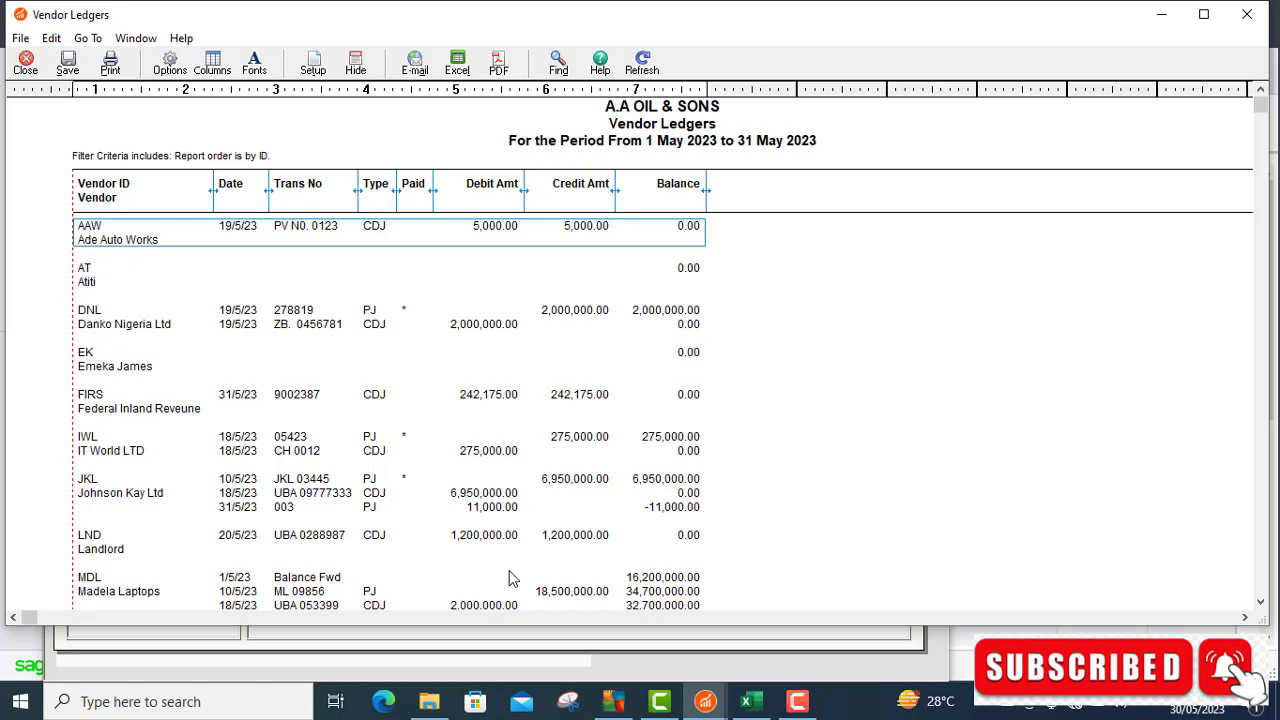
left_click(27, 68)
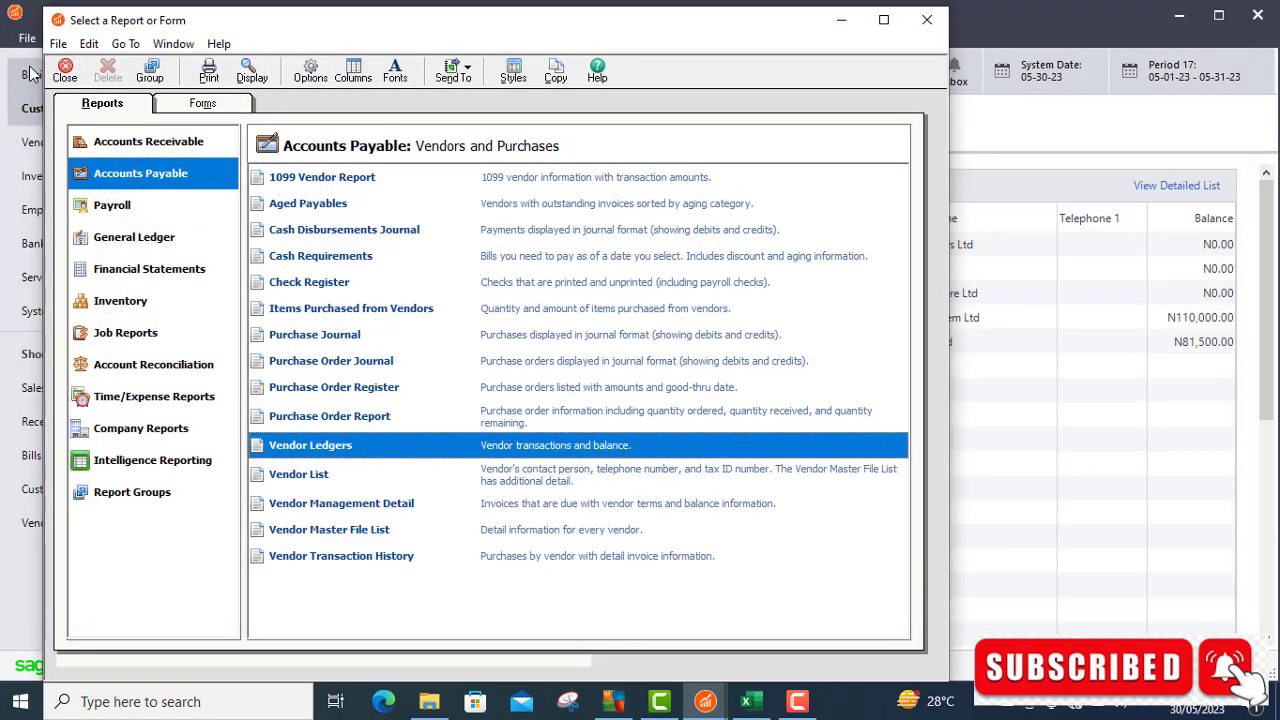
left_click(927, 20)
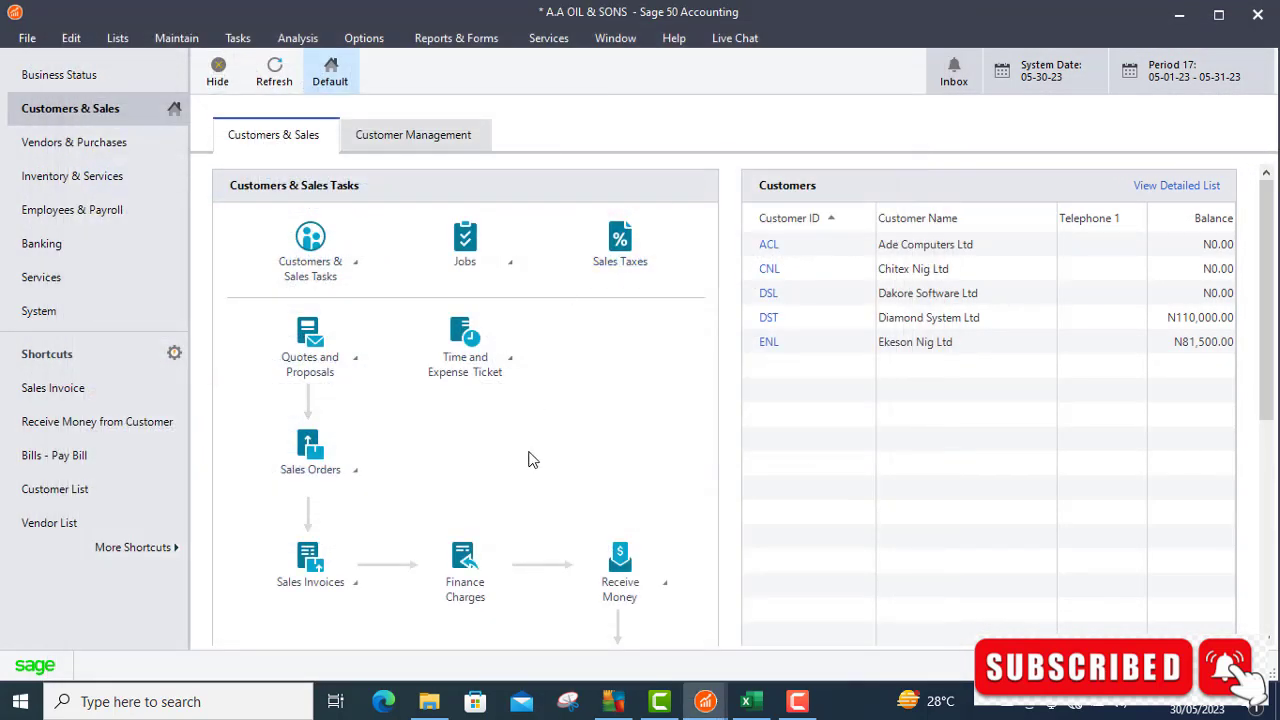